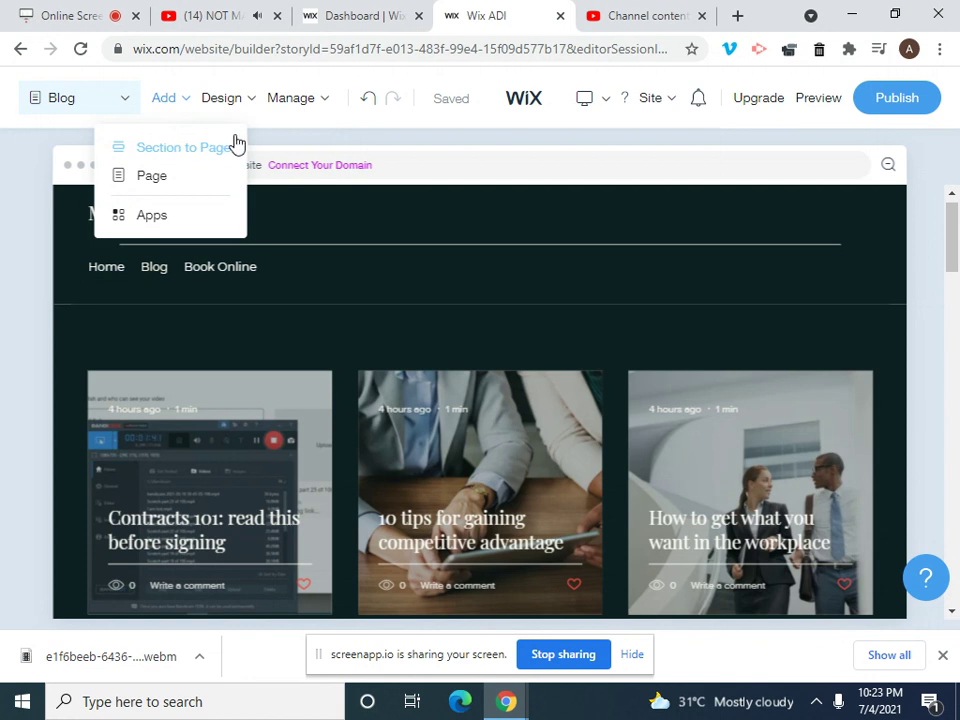
# - Browse the apps available for the site and open the settings of the installed Chat app
pyautogui.moveTo(175, 95)
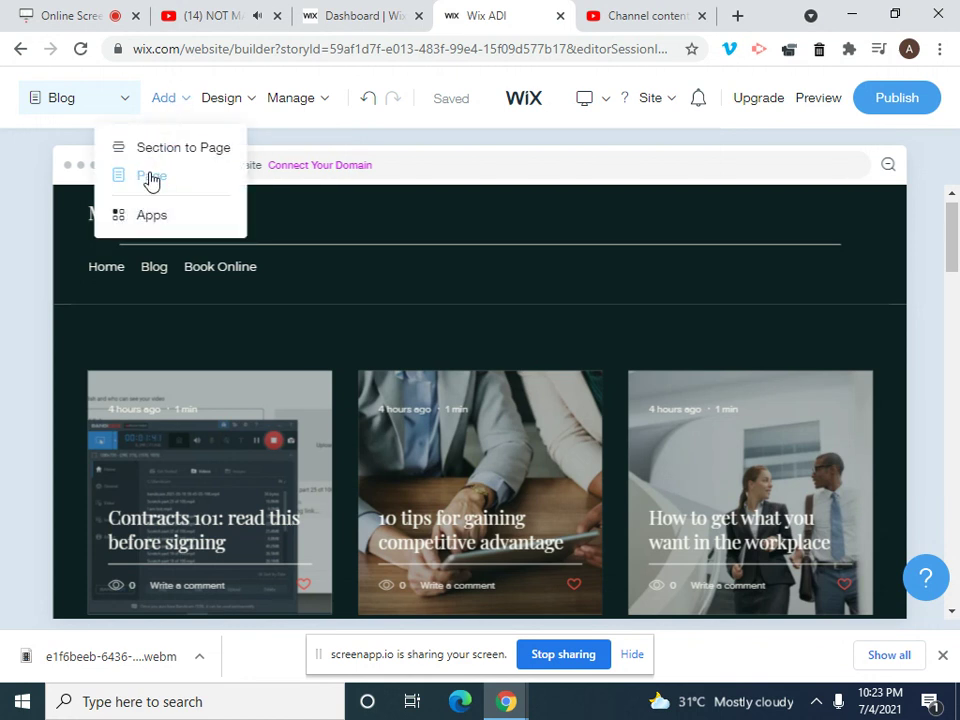
pyautogui.click(148, 218)
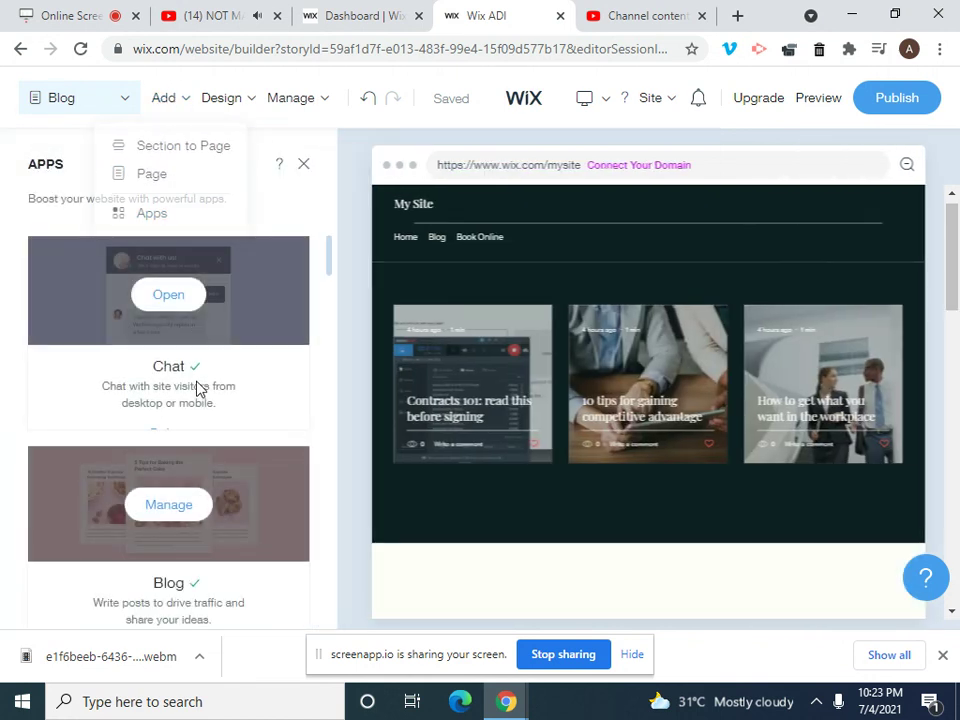
pyautogui.scroll(-3, 330, 285)
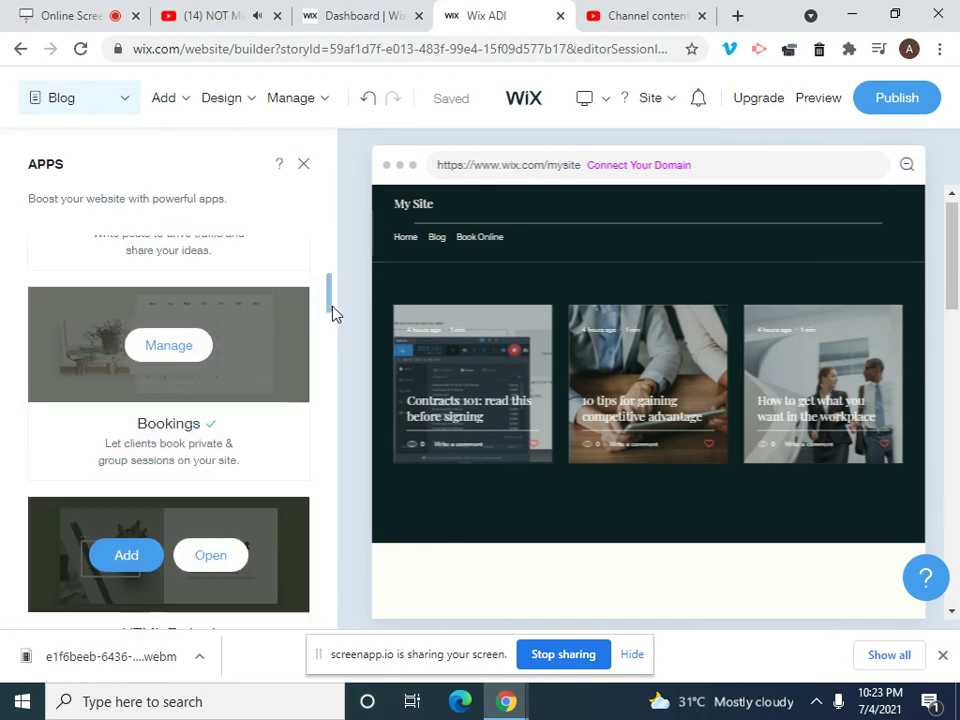
pyautogui.moveTo(333, 300); pyautogui.dragTo(356, 272)
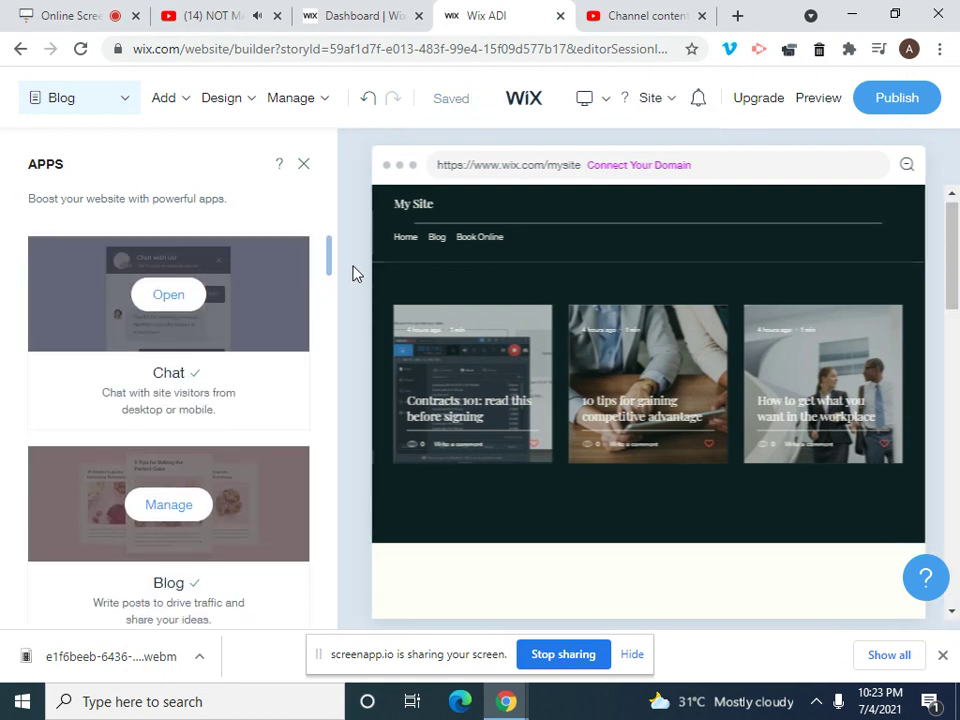
pyautogui.click(138, 294)
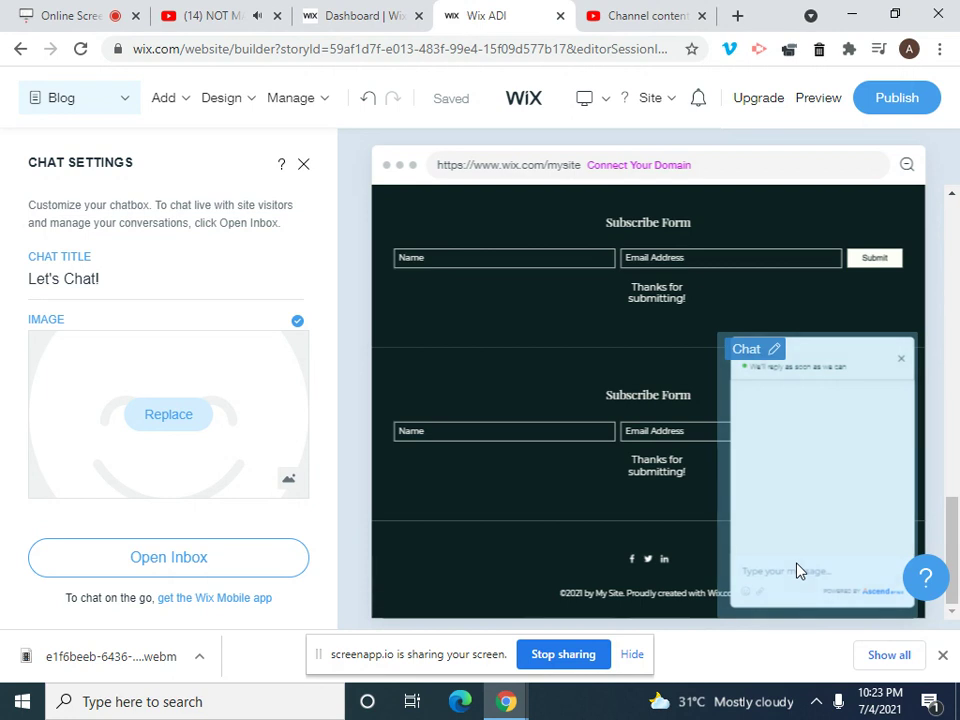
# - Replace the chat box image with 30 kb.png, uploaded from the computer's desktop
pyautogui.click(186, 420)
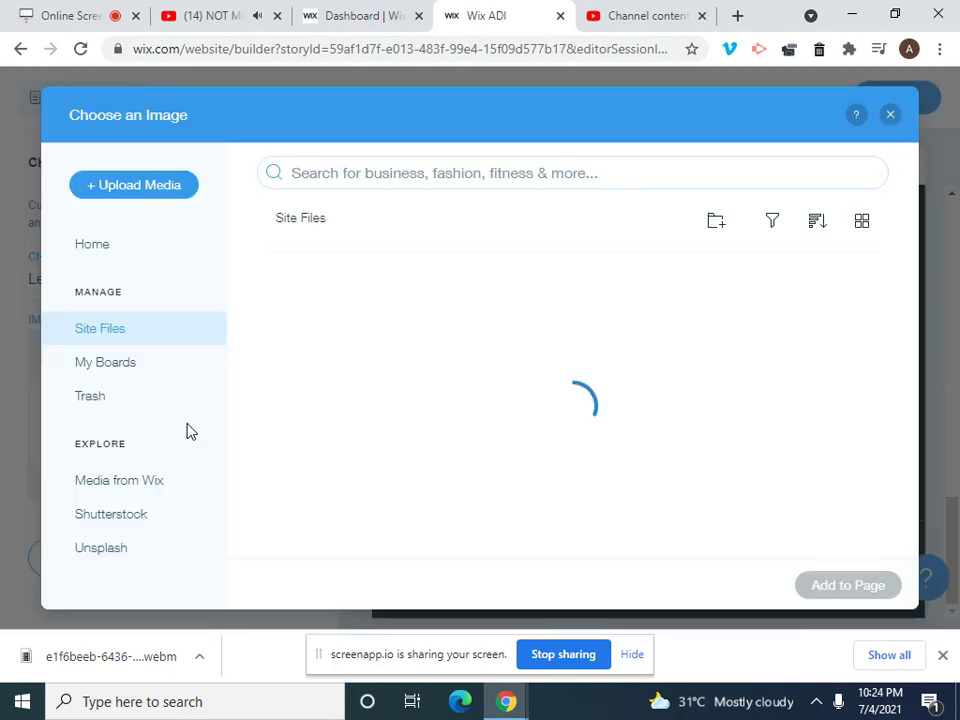
pyautogui.click(158, 187)
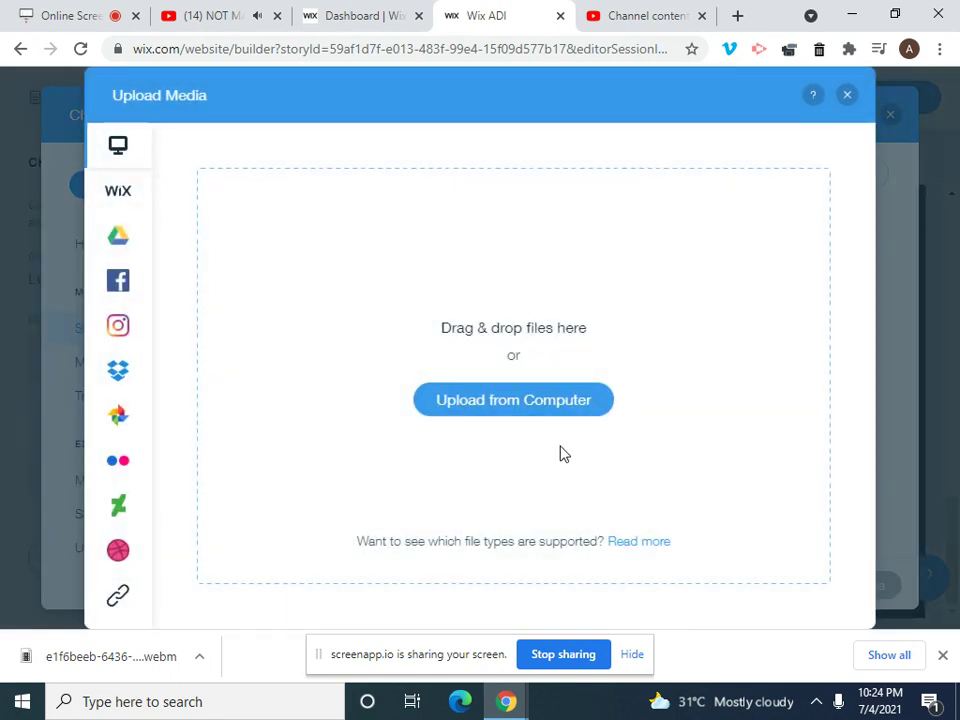
pyautogui.click(489, 403)
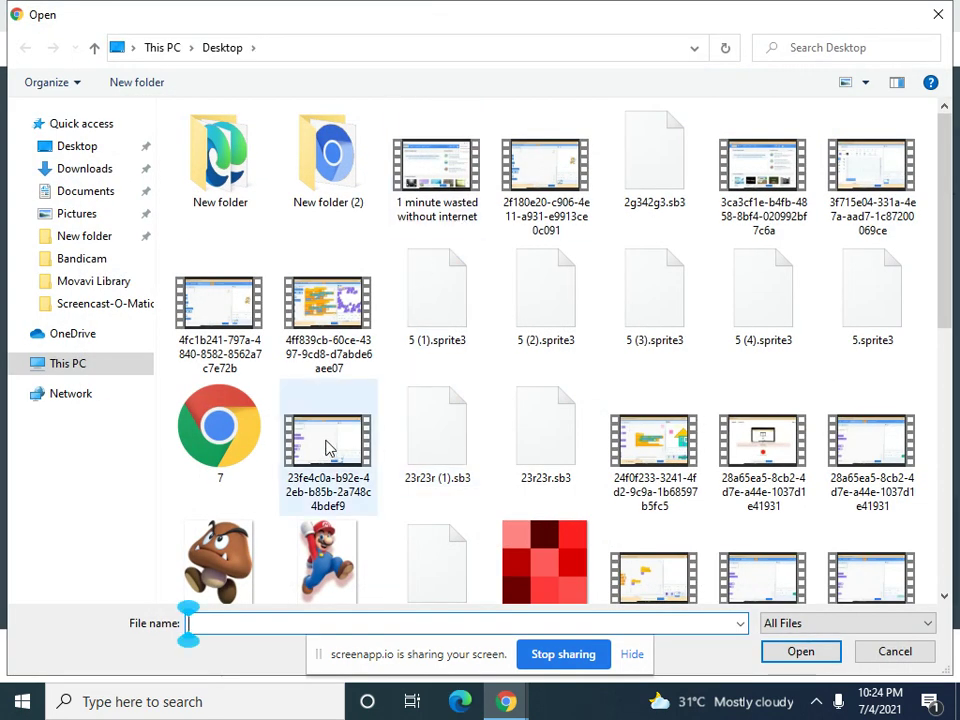
pyautogui.click(327, 560)
pyautogui.click(798, 655)
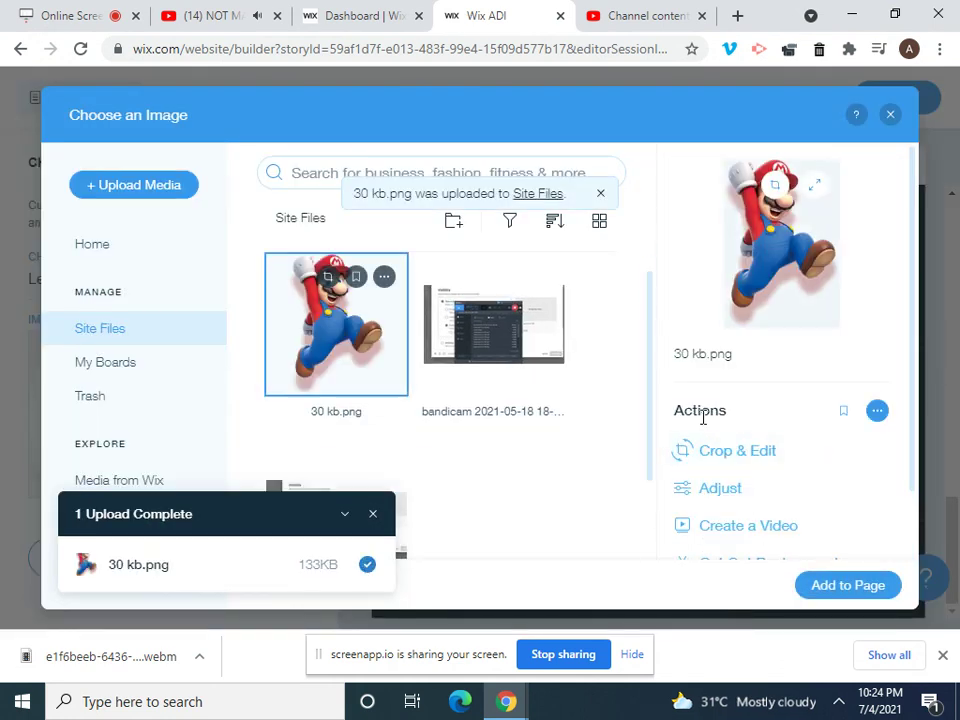
pyautogui.click(847, 586)
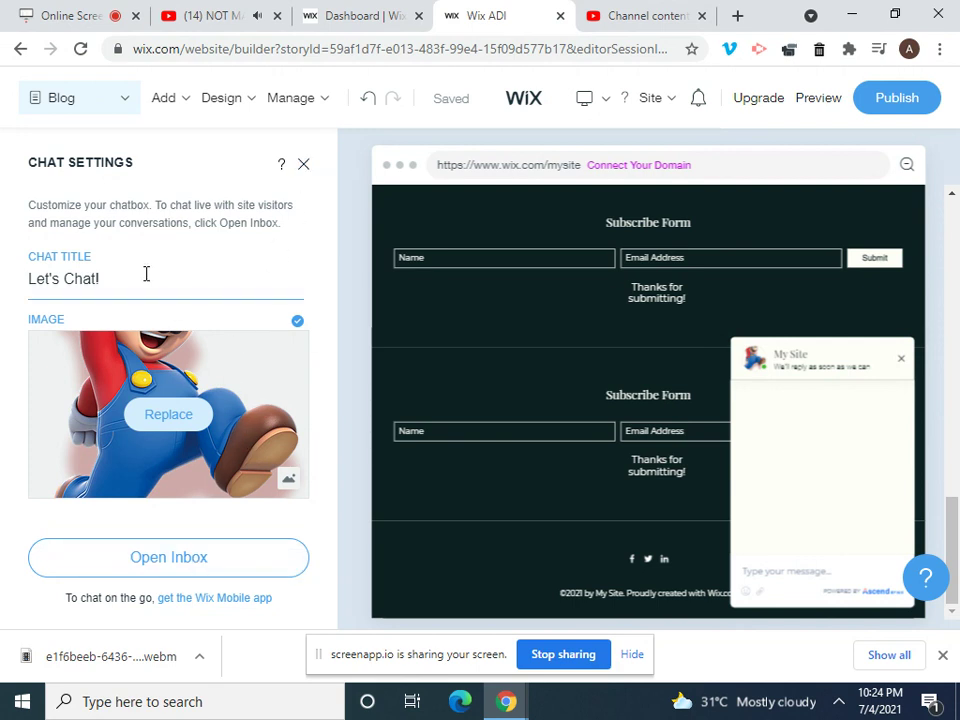
# - Open the chat inbox and close it, and reopen the settings from the chat box on the page
pyautogui.click(182, 562)
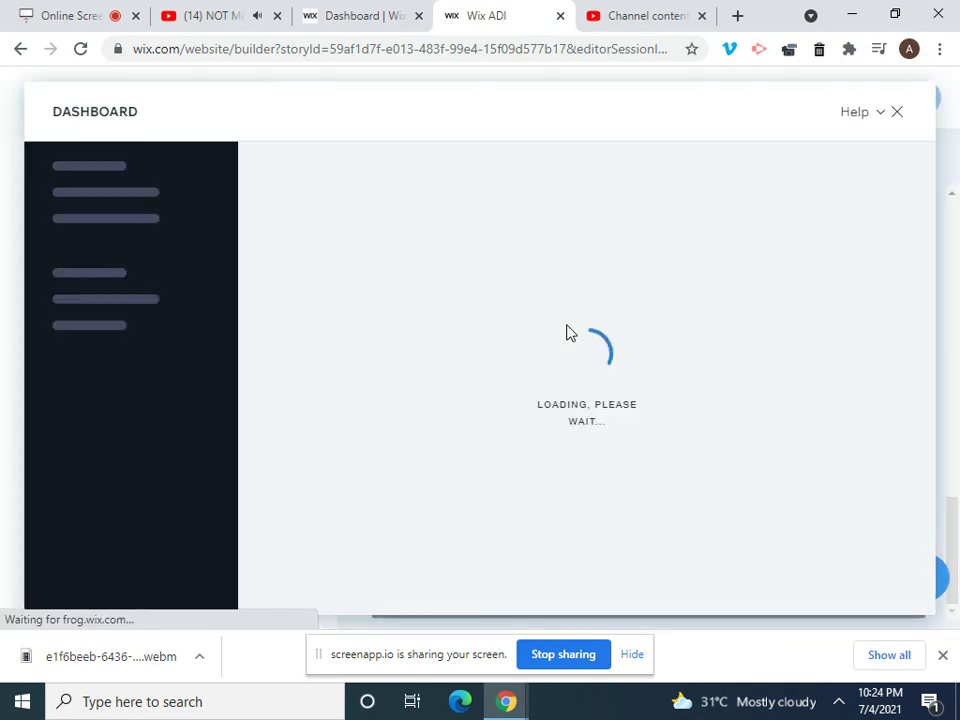
pyautogui.click(897, 112)
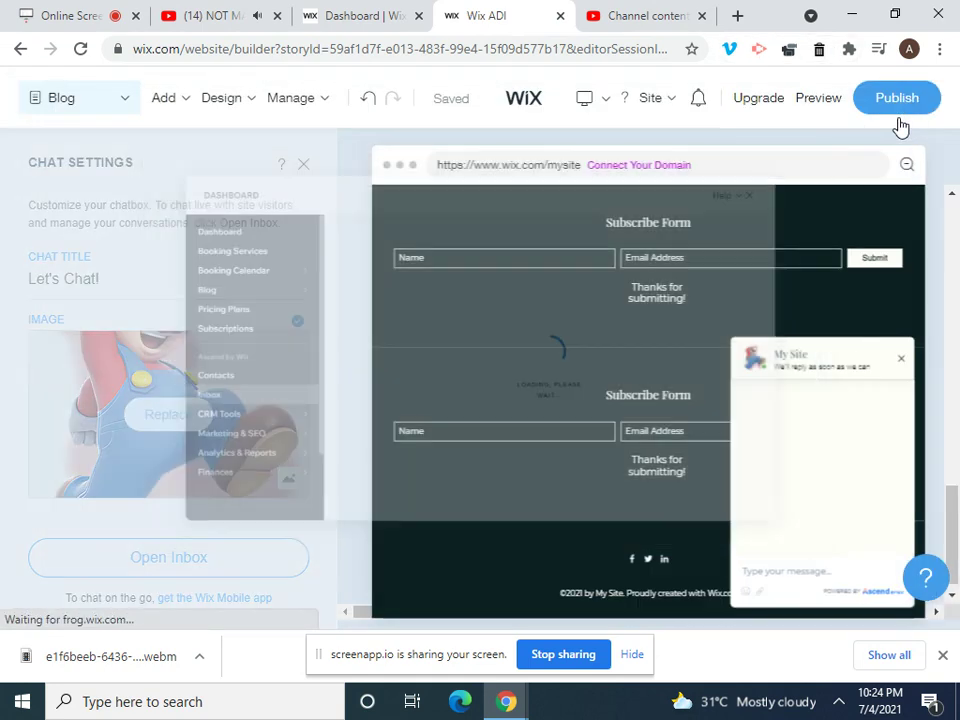
pyautogui.scroll(-5, 549, 601)
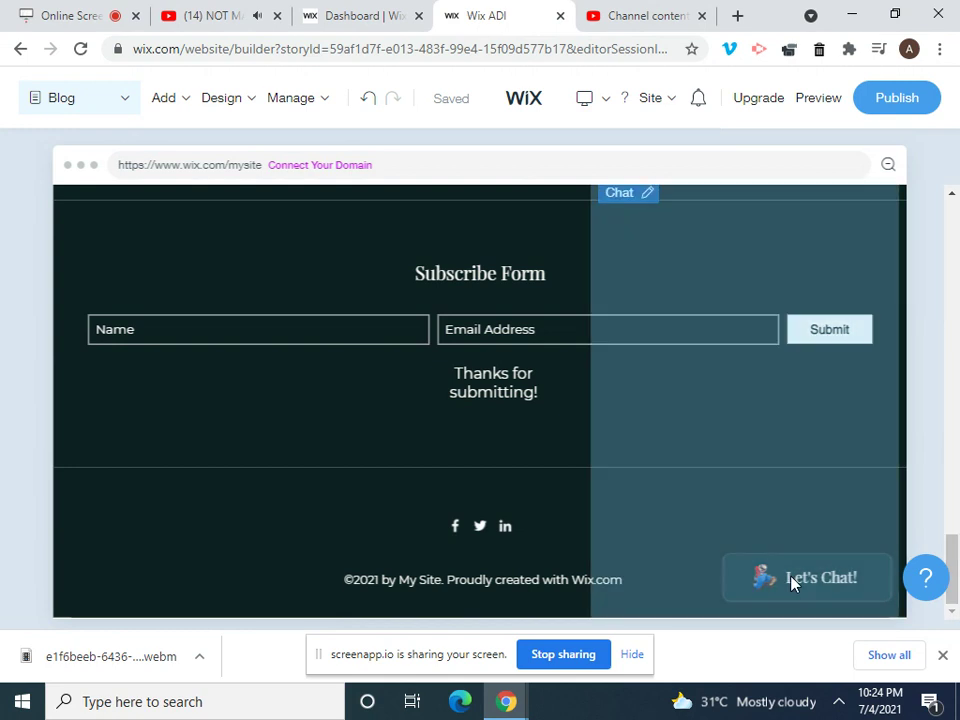
pyautogui.click(805, 566)
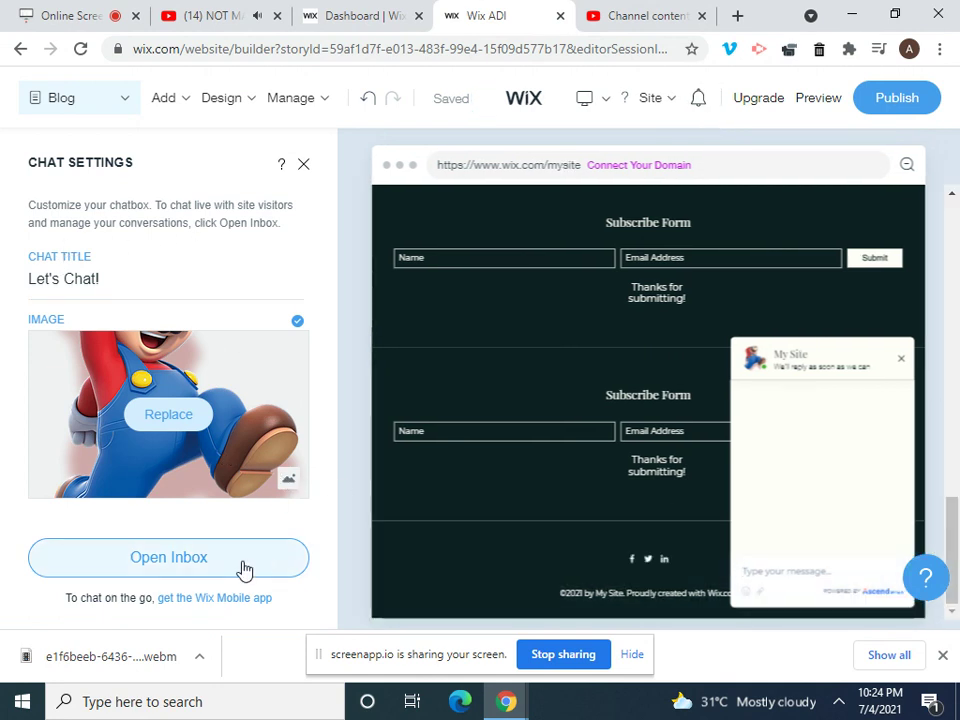
# - Add an Instagram section below the subscribe forms on the Blog page and dismiss its introduction message
pyautogui.moveTo(178, 100)
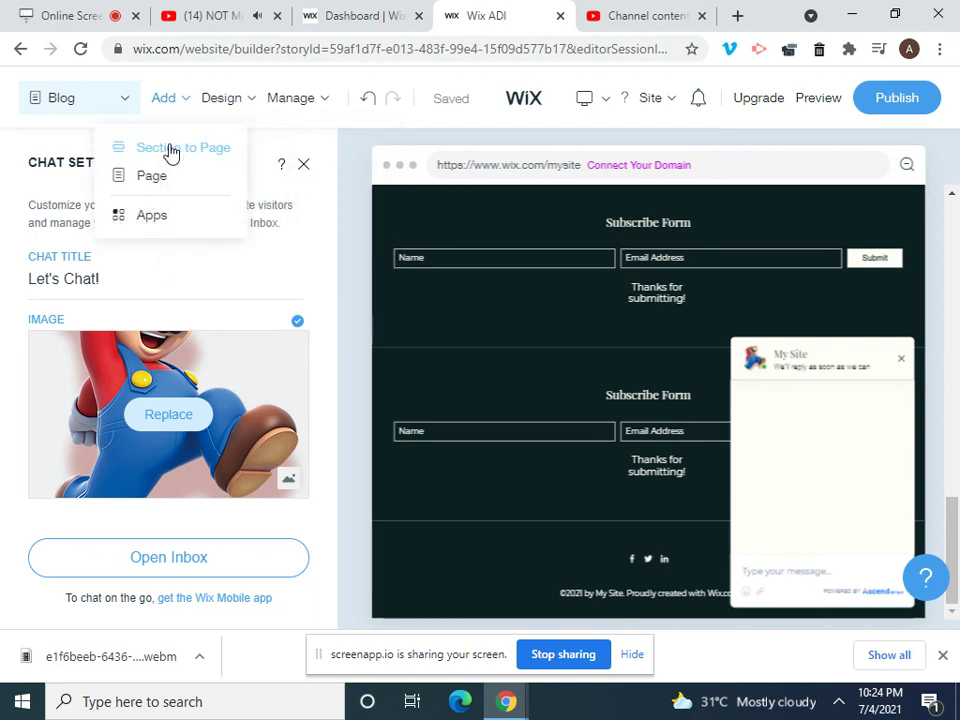
pyautogui.click(169, 150)
pyautogui.scroll(-5, 160, 300)
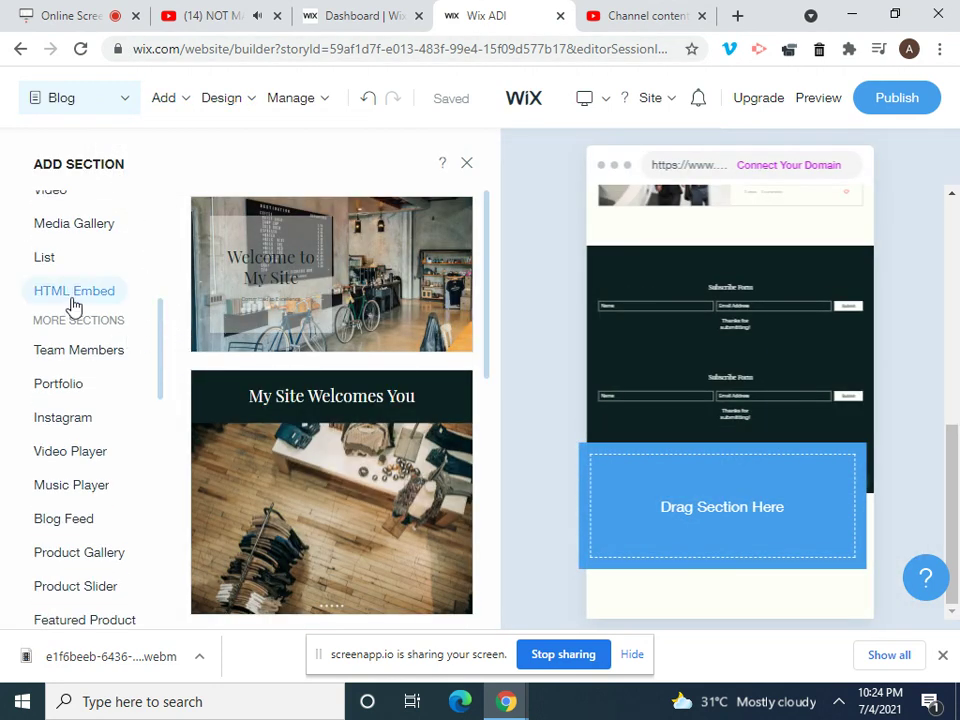
pyautogui.click(65, 420)
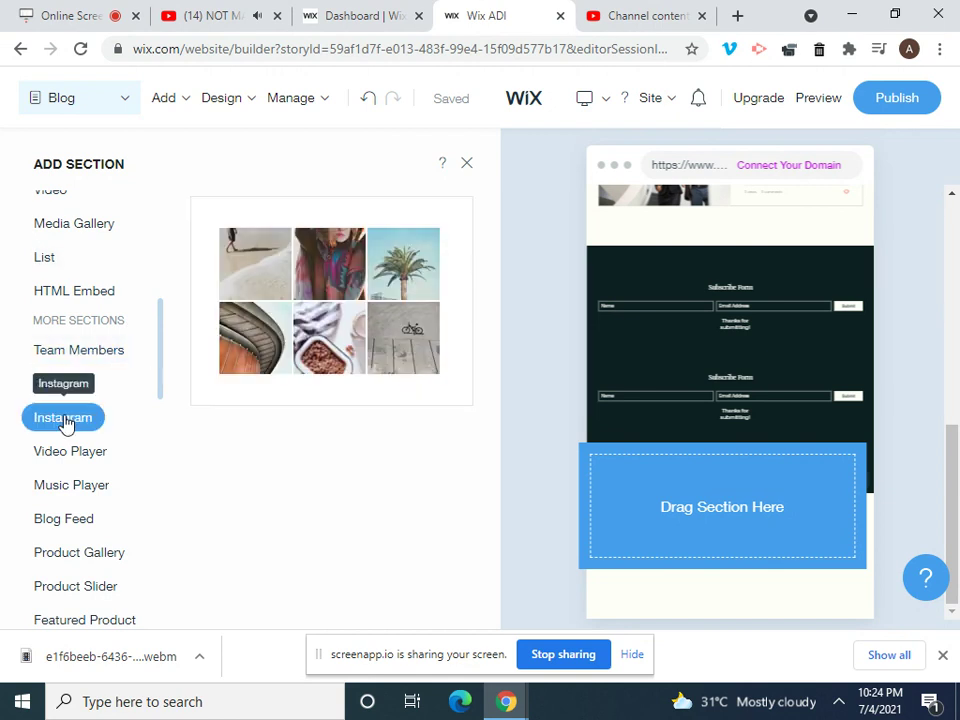
pyautogui.moveTo(396, 399); pyautogui.dragTo(768, 501)
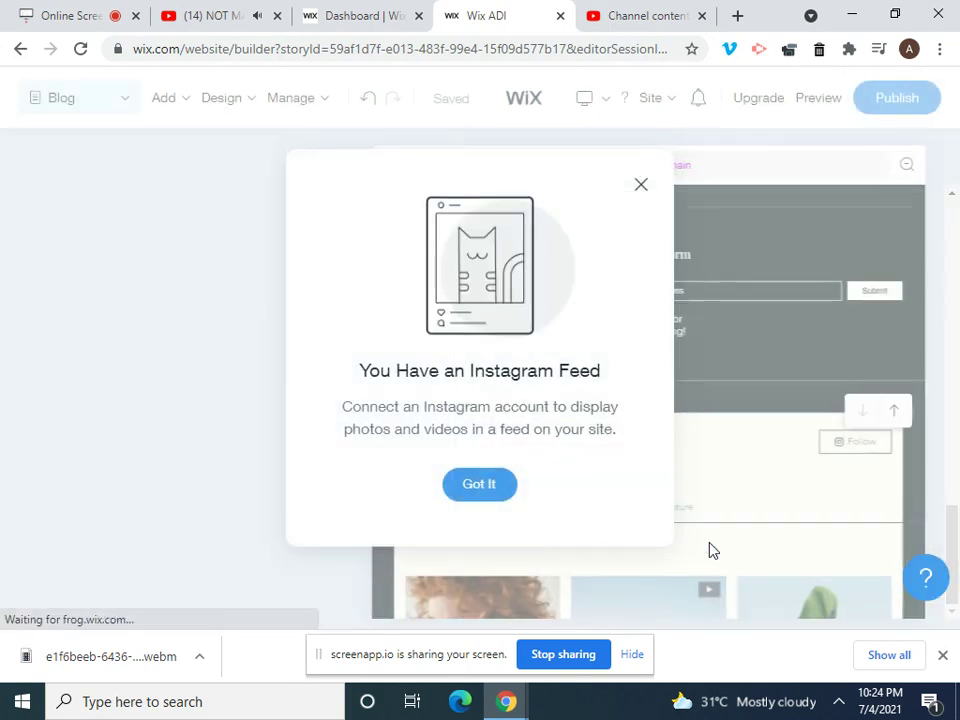
pyautogui.click(639, 185)
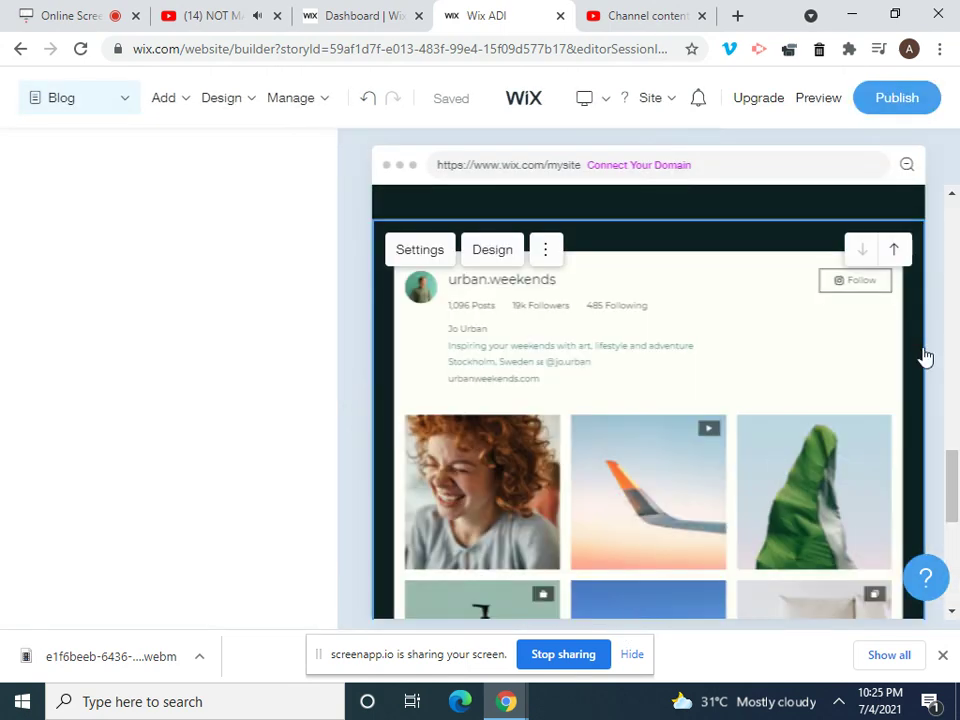
# - Set the Instagram feed's pop-up mode to Dark Mode in its settings
pyautogui.scroll(-2, 560, 517)
pyautogui.click(393, 405)
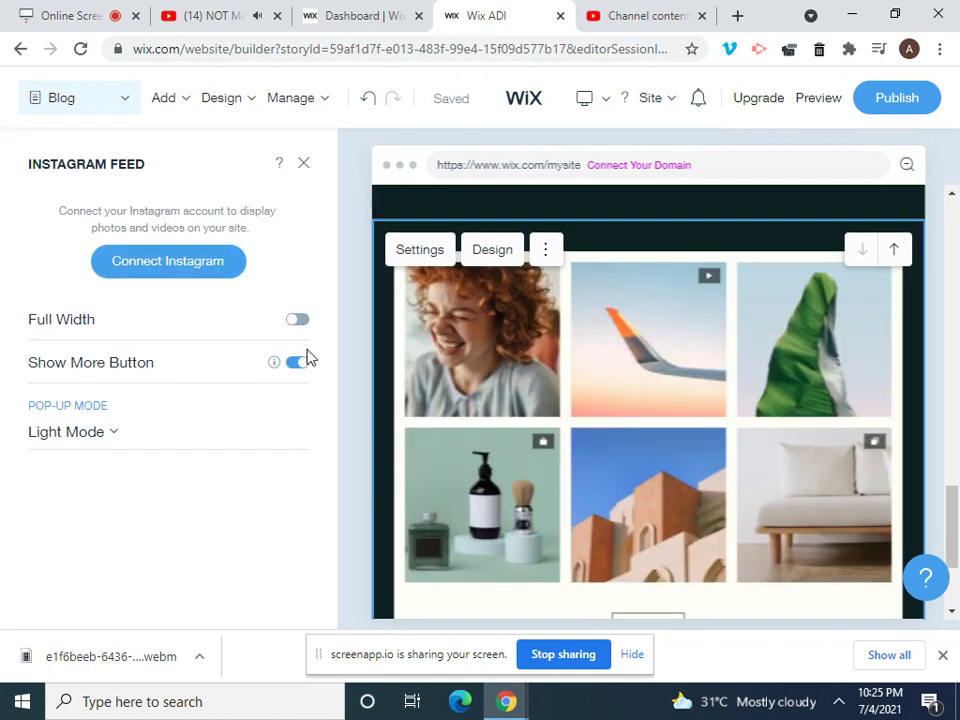
pyautogui.click(113, 418)
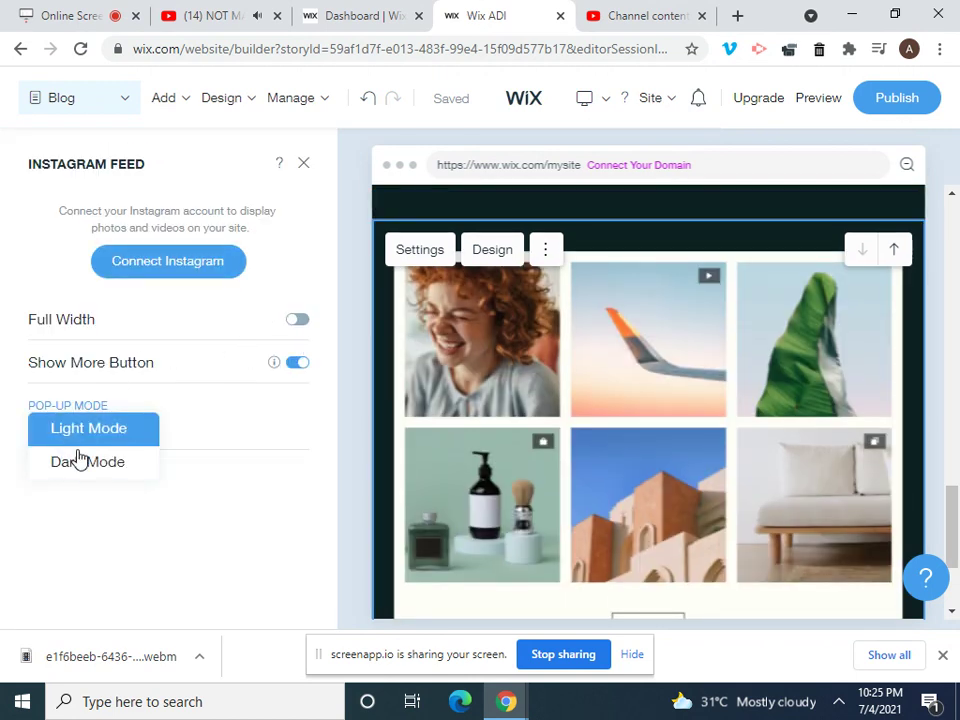
pyautogui.click(95, 472)
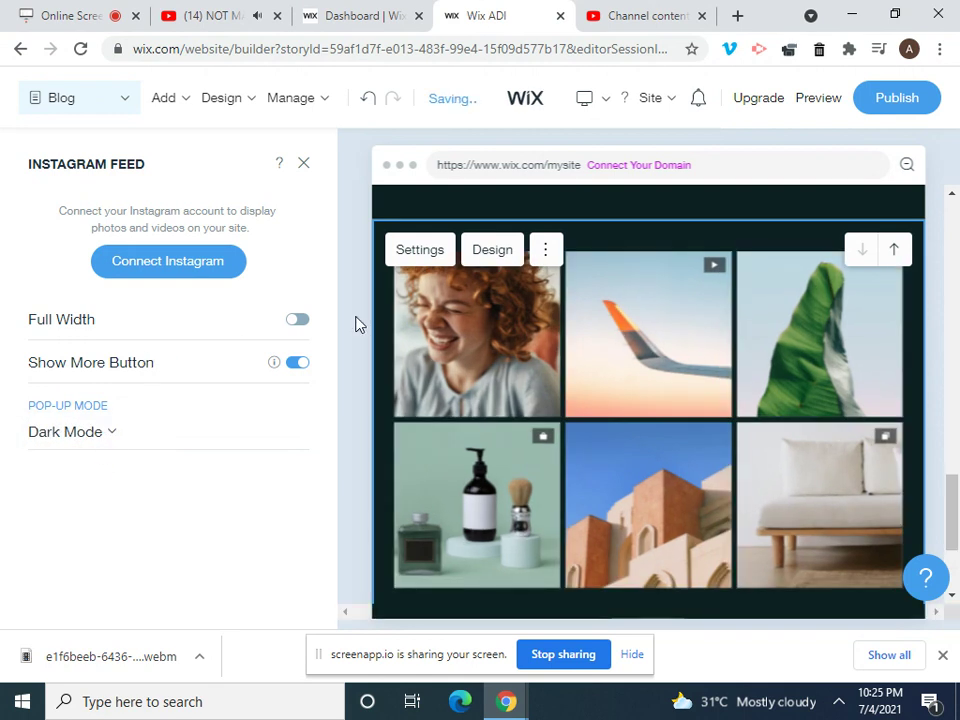
# - Apply the six-photo grid design with three columns and two rows to the Instagram section
pyautogui.click(508, 250)
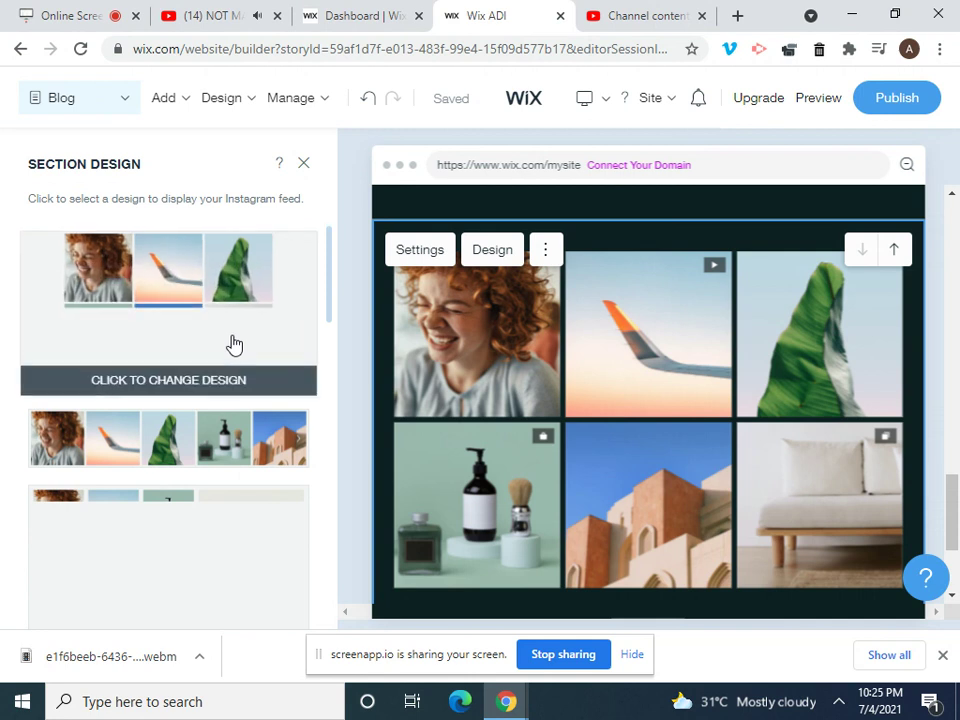
pyautogui.click(175, 379)
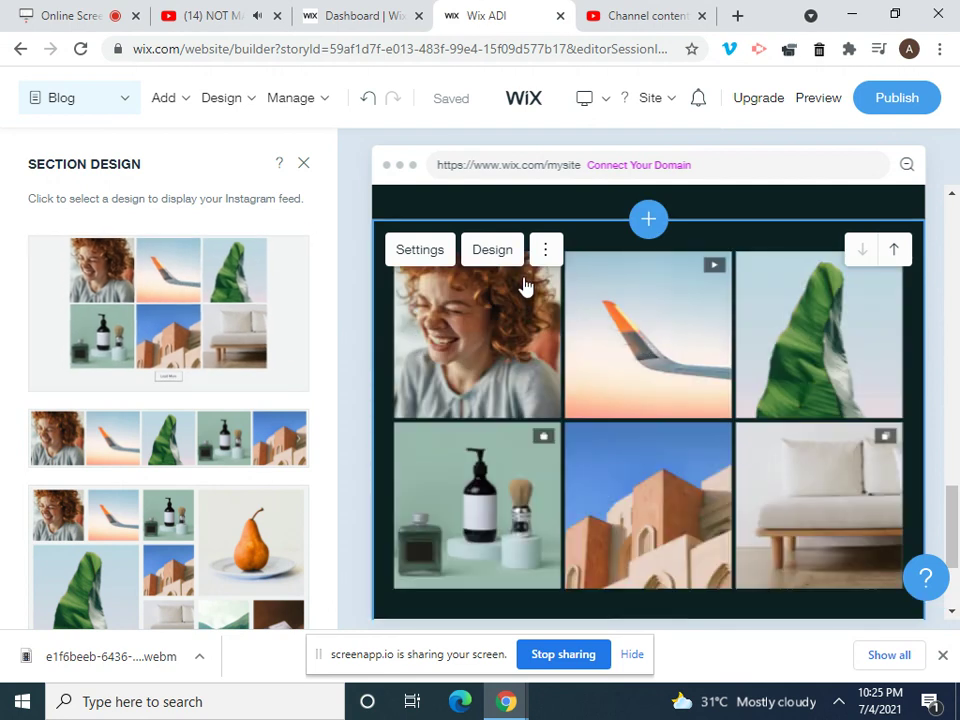
pyautogui.click(545, 252)
pyautogui.click(511, 254)
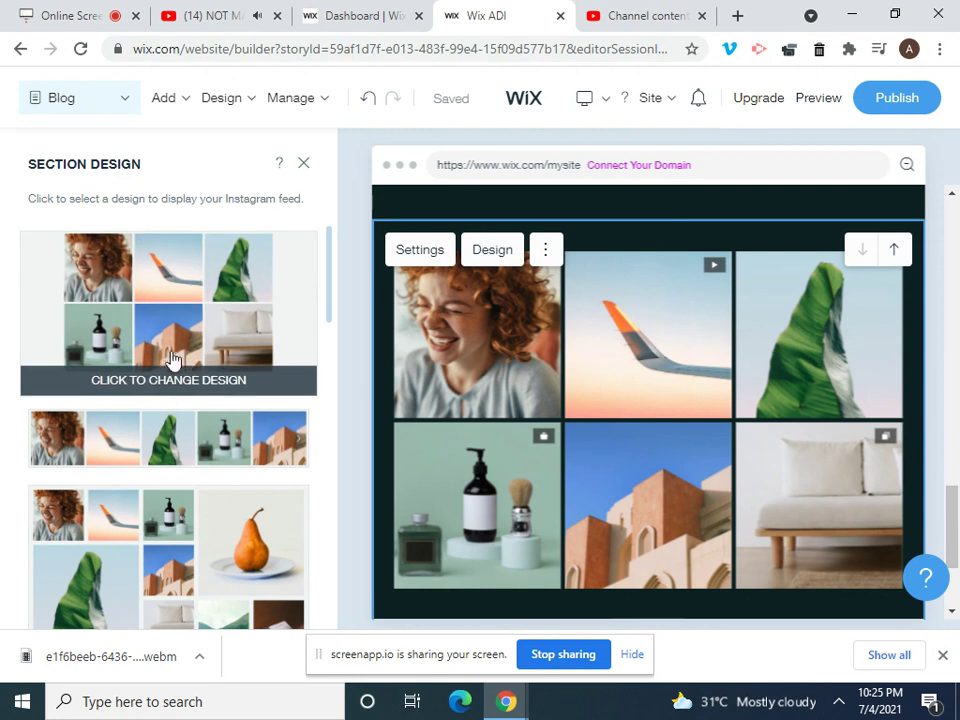
# - Turn on Full Width for the Instagram feed and view the actions available for the section
pyautogui.click(400, 258)
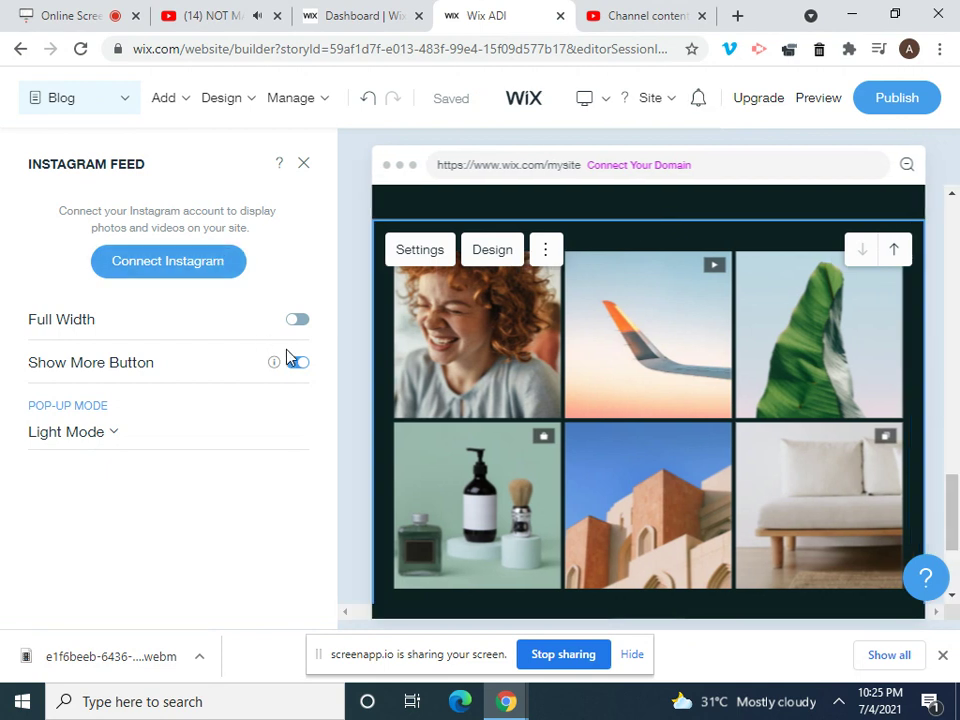
pyautogui.click(296, 321)
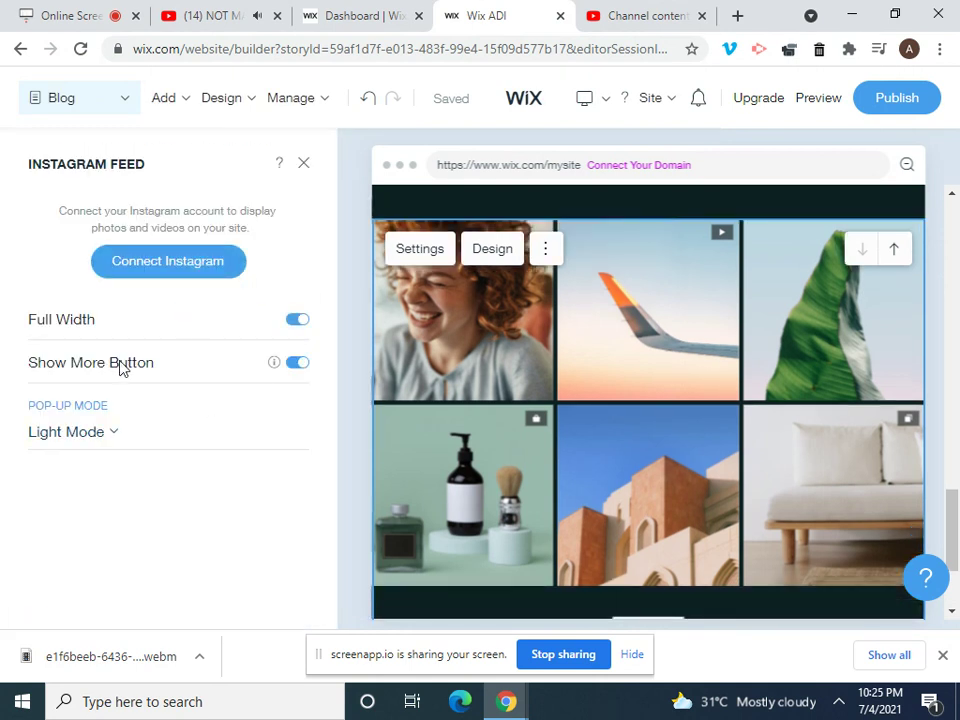
pyautogui.click(120, 366)
pyautogui.click(545, 249)
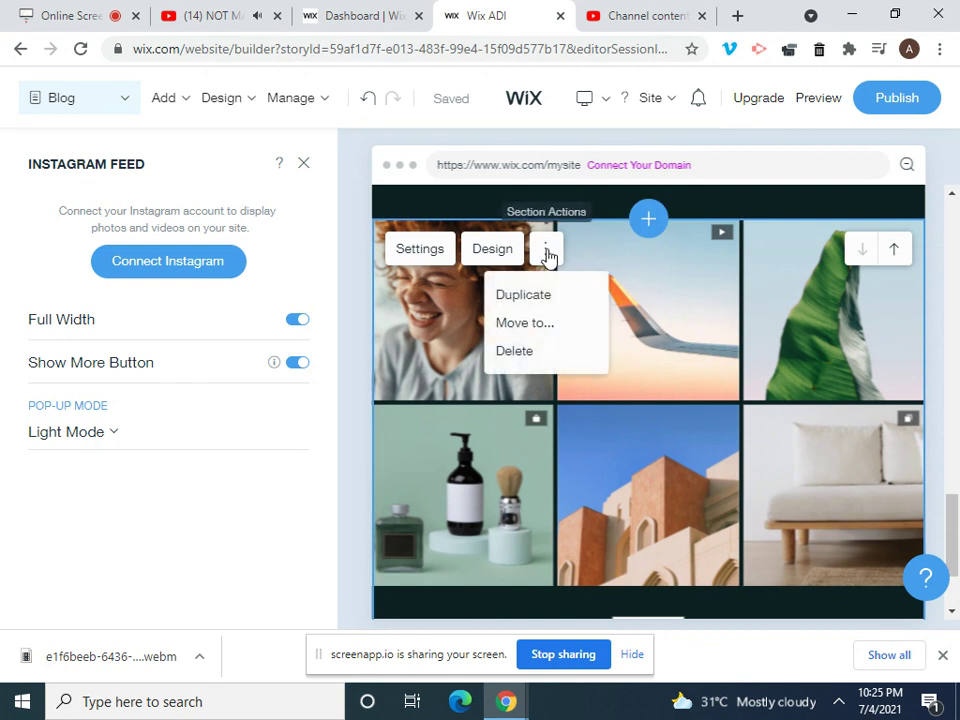
# - Insert a Media Gallery section above the first Subscribe Form and dismiss its introduction message
pyautogui.scroll(5, 654, 210)
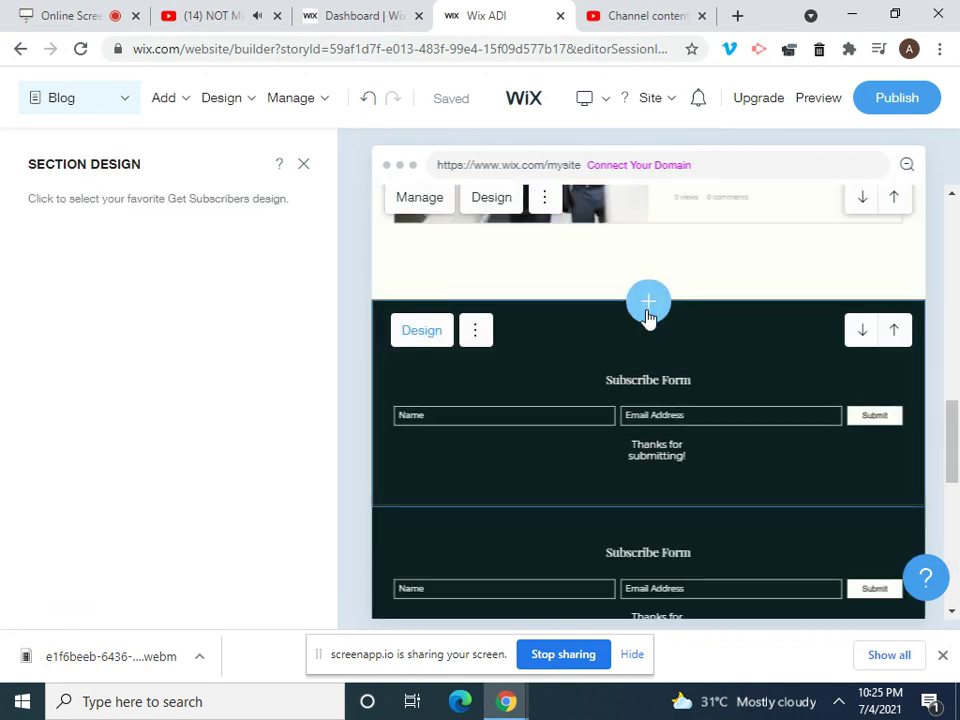
pyautogui.click(648, 301)
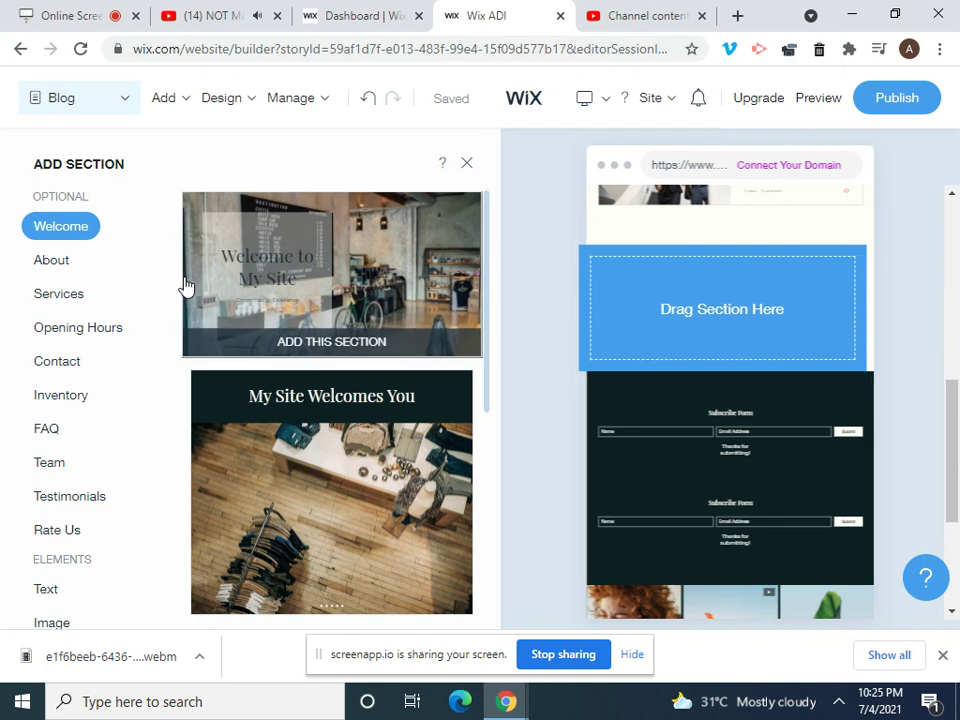
pyautogui.moveTo(163, 235); pyautogui.dragTo(126, 335)
pyautogui.click(95, 252)
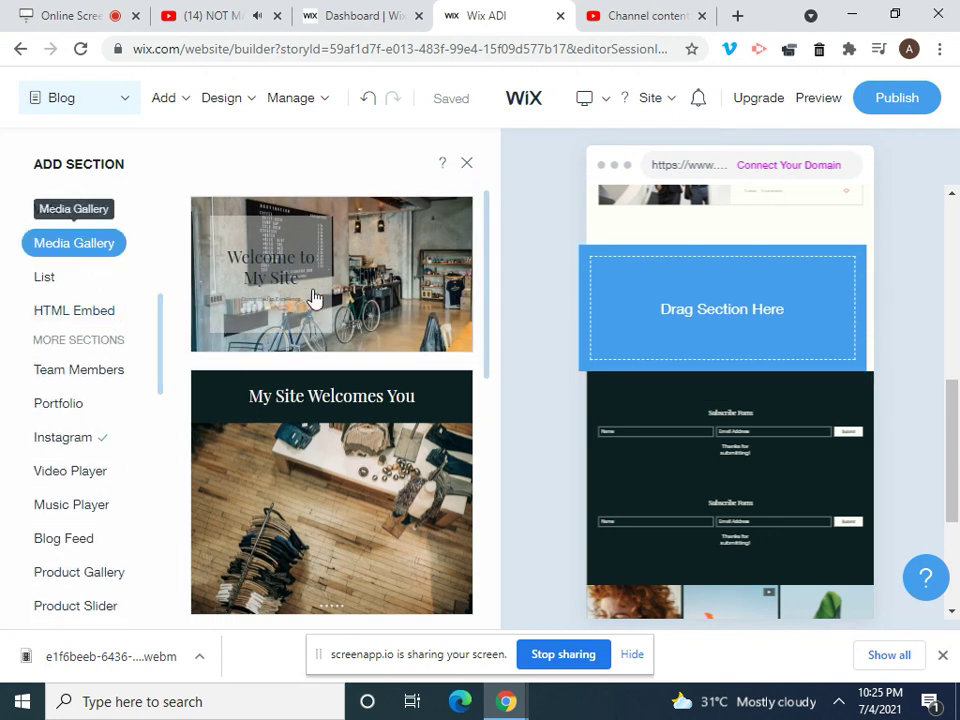
pyautogui.moveTo(420, 430); pyautogui.dragTo(720, 345)
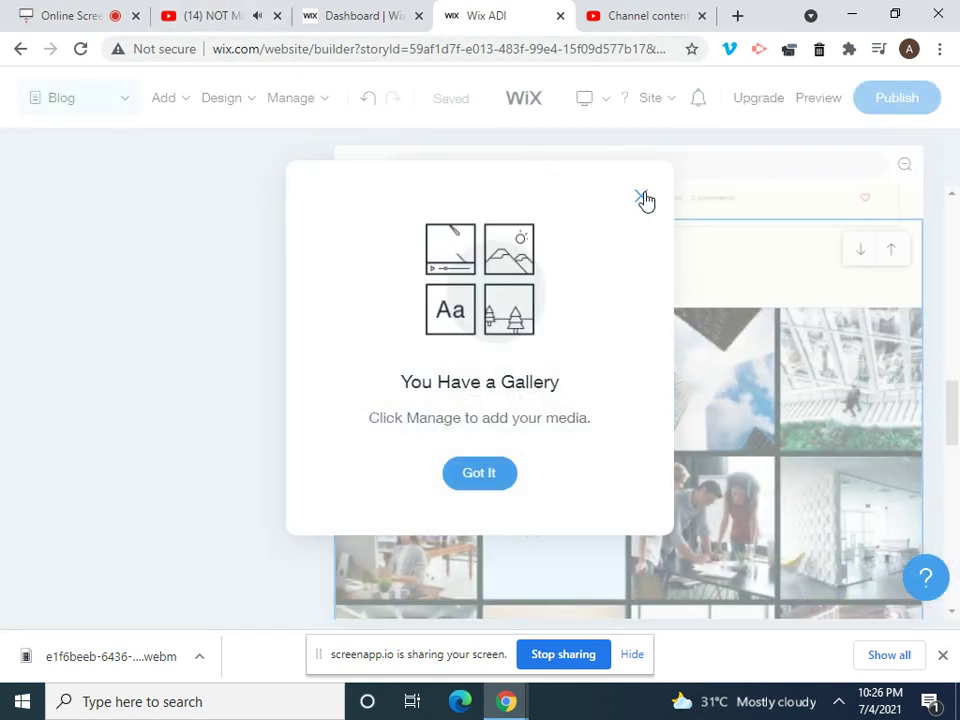
pyautogui.click(642, 198)
pyautogui.click(537, 510)
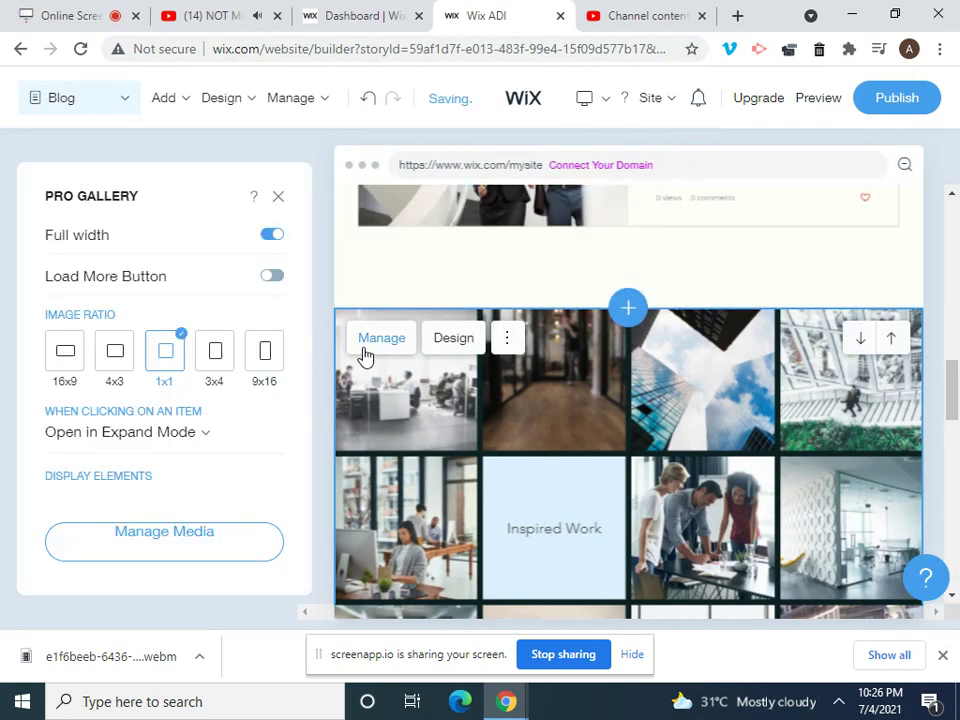
# - Open the new gallery's media organizer and select item 12, the city skyline video at the end
pyautogui.click(365, 355)
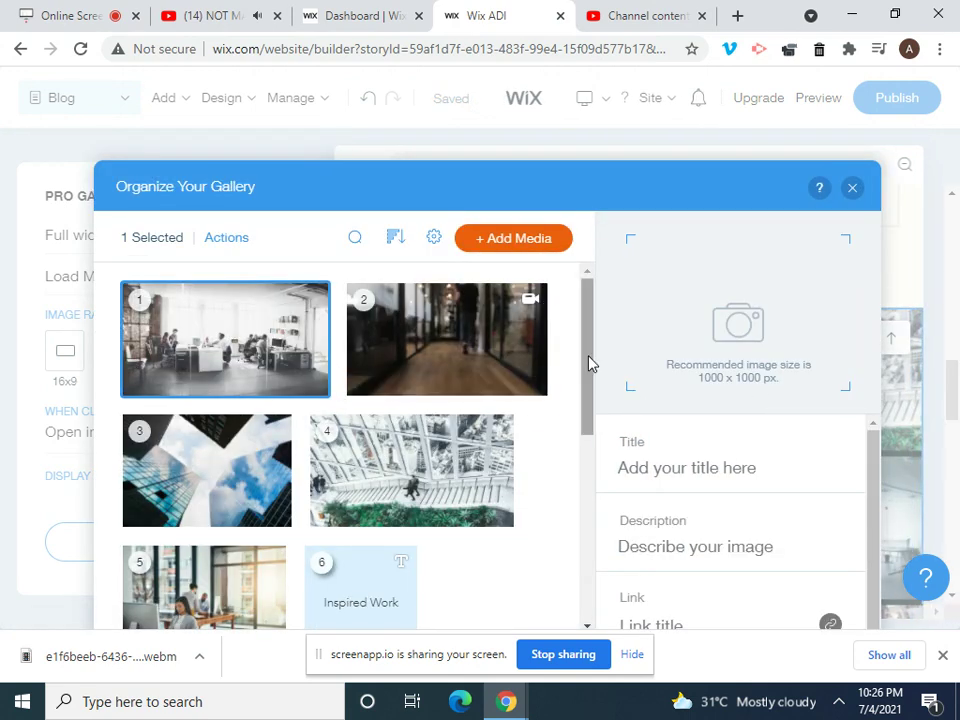
pyautogui.moveTo(589, 362); pyautogui.dragTo(597, 610)
pyautogui.click(462, 540)
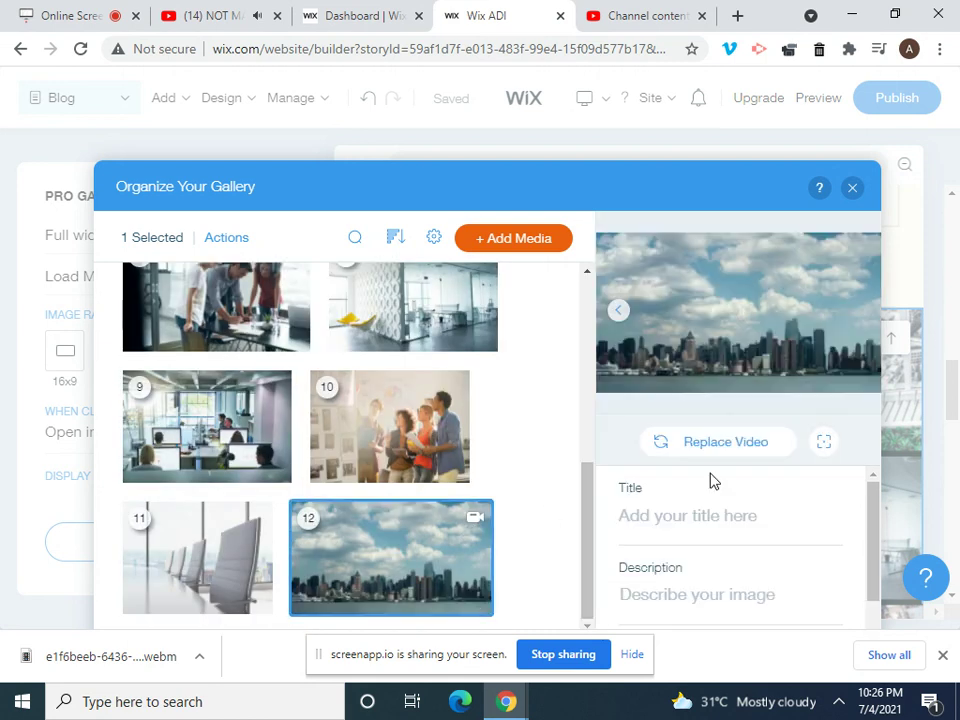
# - Replace the city skyline video, item 12, with the video "1 minute wasted without internet" uploaded from the Desktop
pyautogui.click(706, 452)
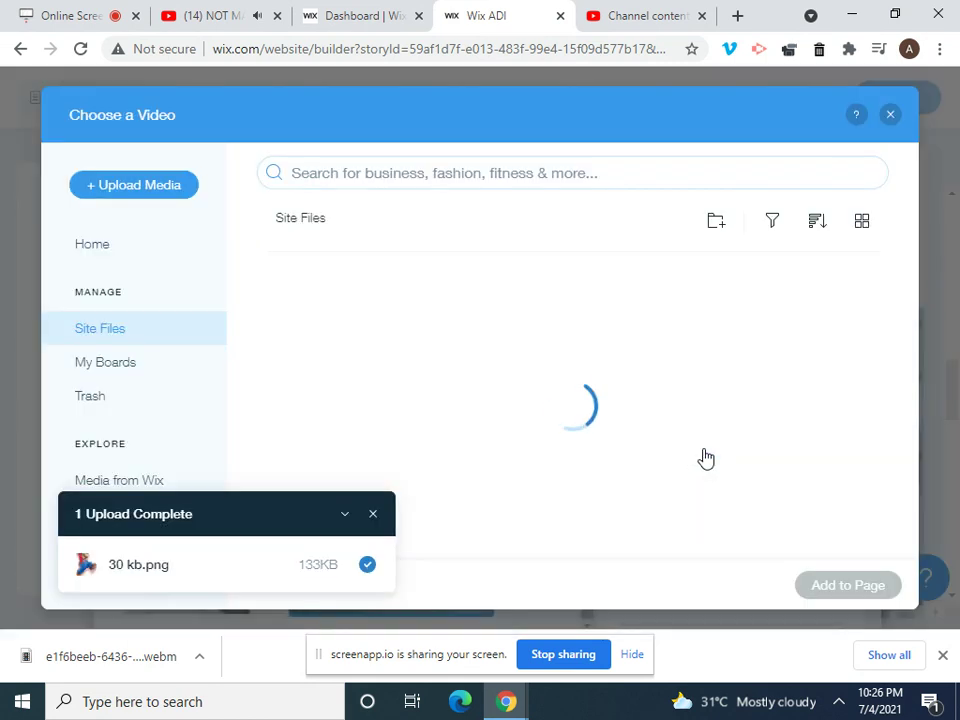
pyautogui.click(143, 190)
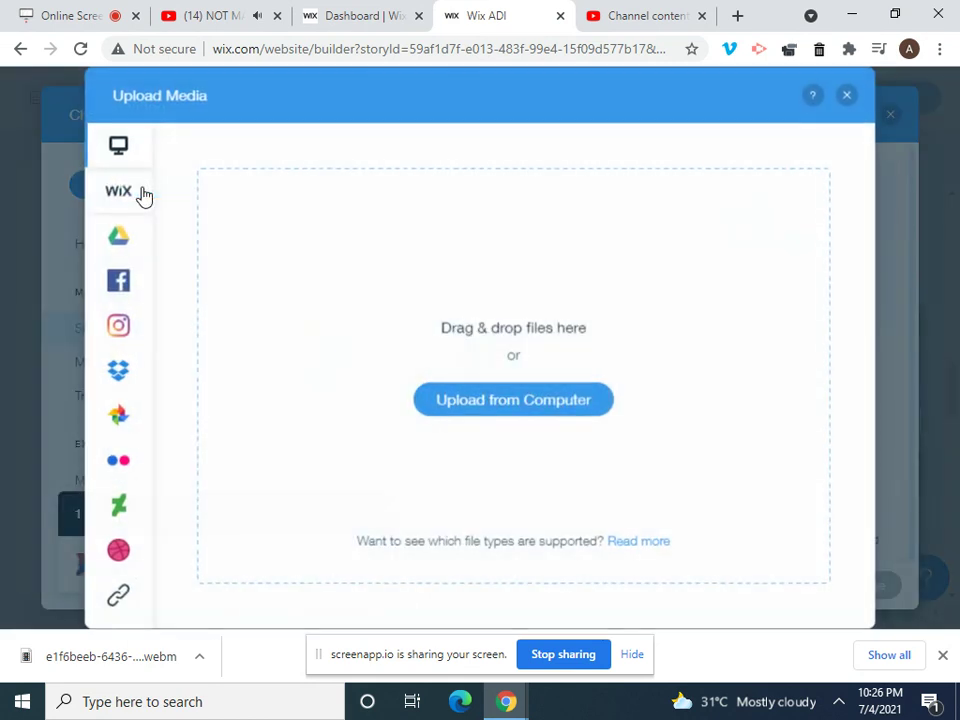
pyautogui.click(484, 410)
pyautogui.click(437, 165)
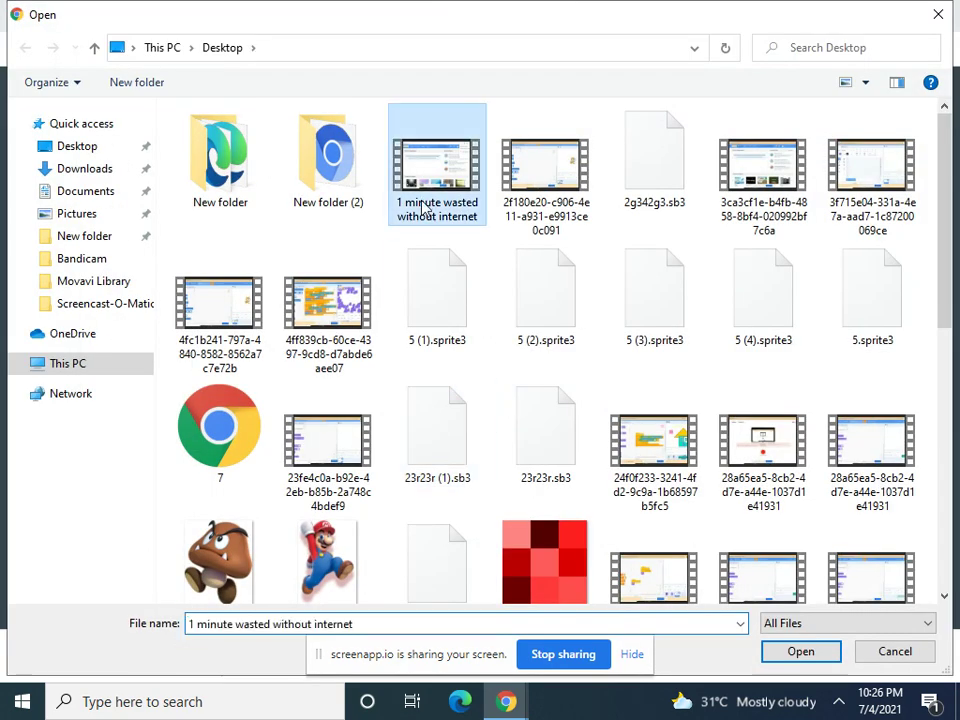
pyautogui.click(801, 652)
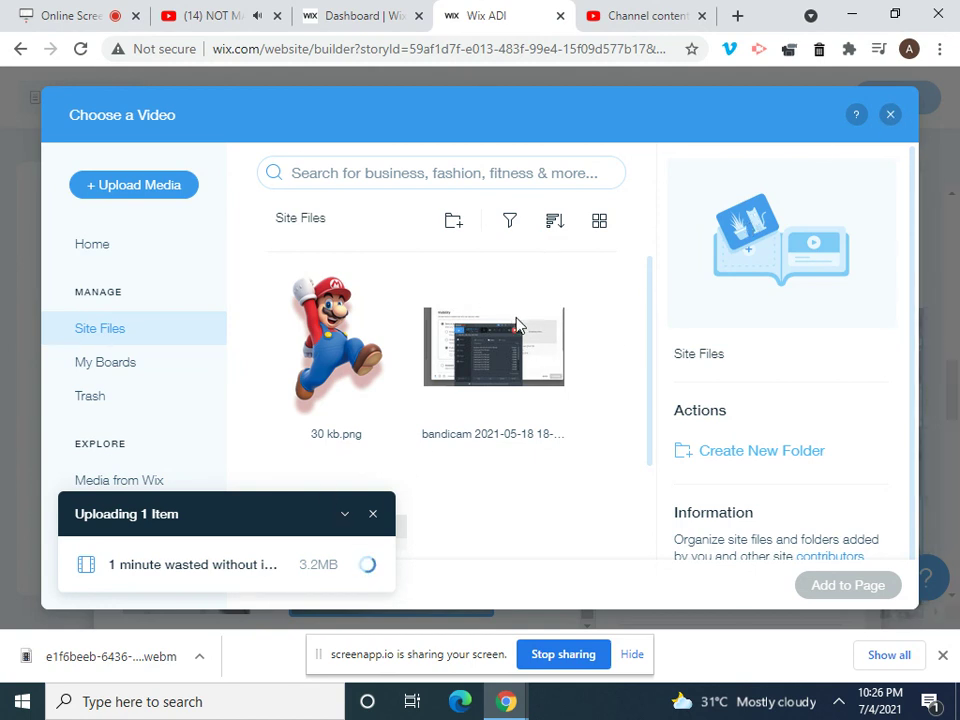
pyautogui.click(845, 586)
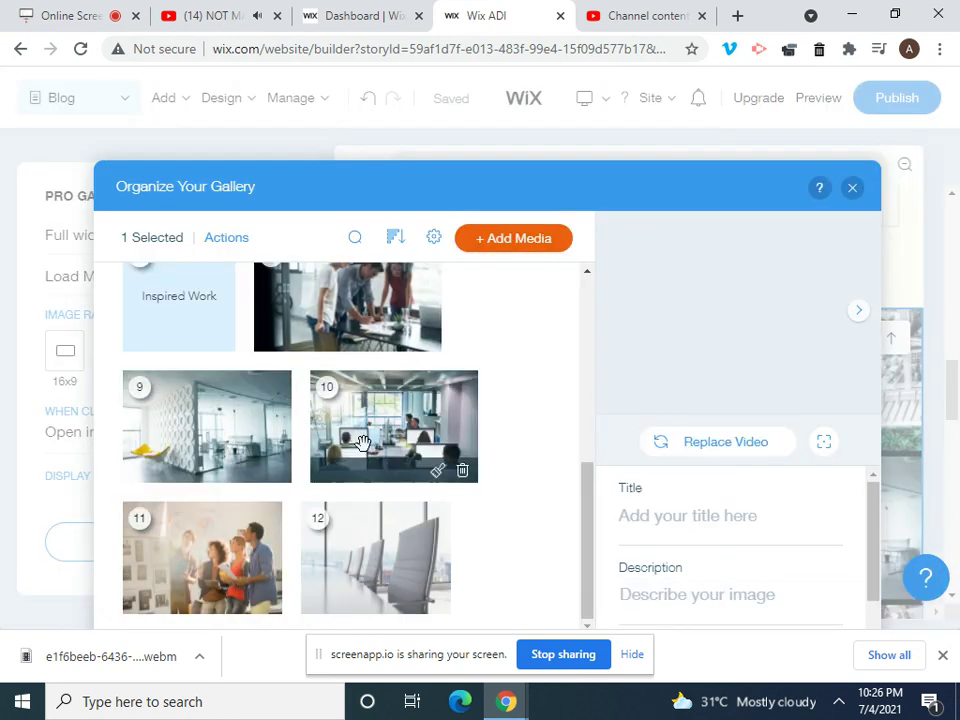
# - Replace item 10, the office photo with people at computers, with the image "30 kb only" uploaded from the Desktop
pyautogui.click(345, 345)
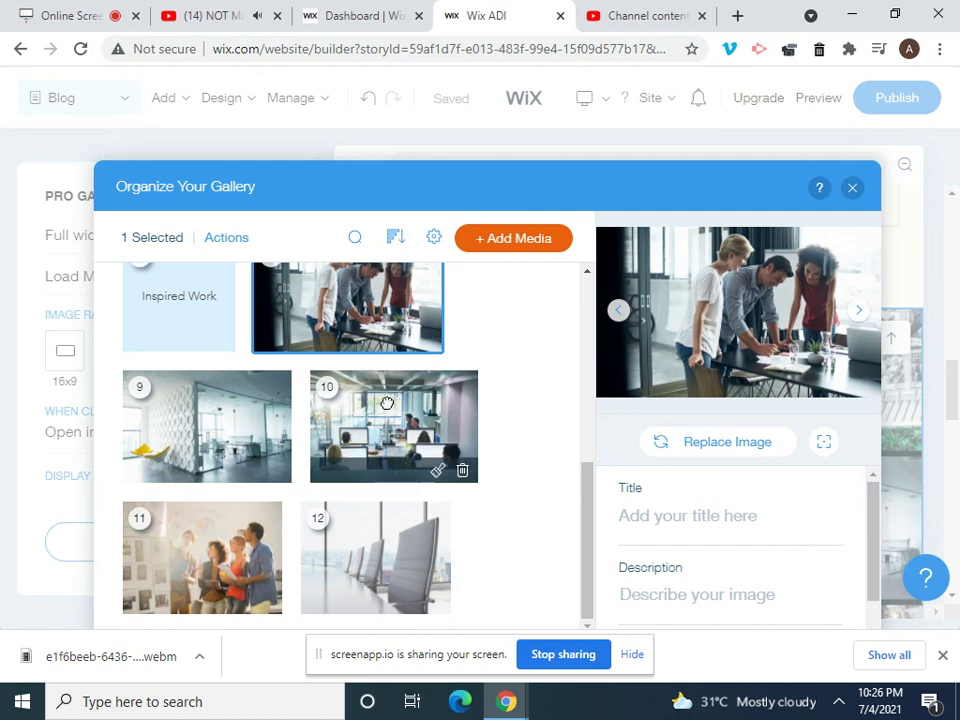
pyautogui.click(450, 450)
pyautogui.click(722, 452)
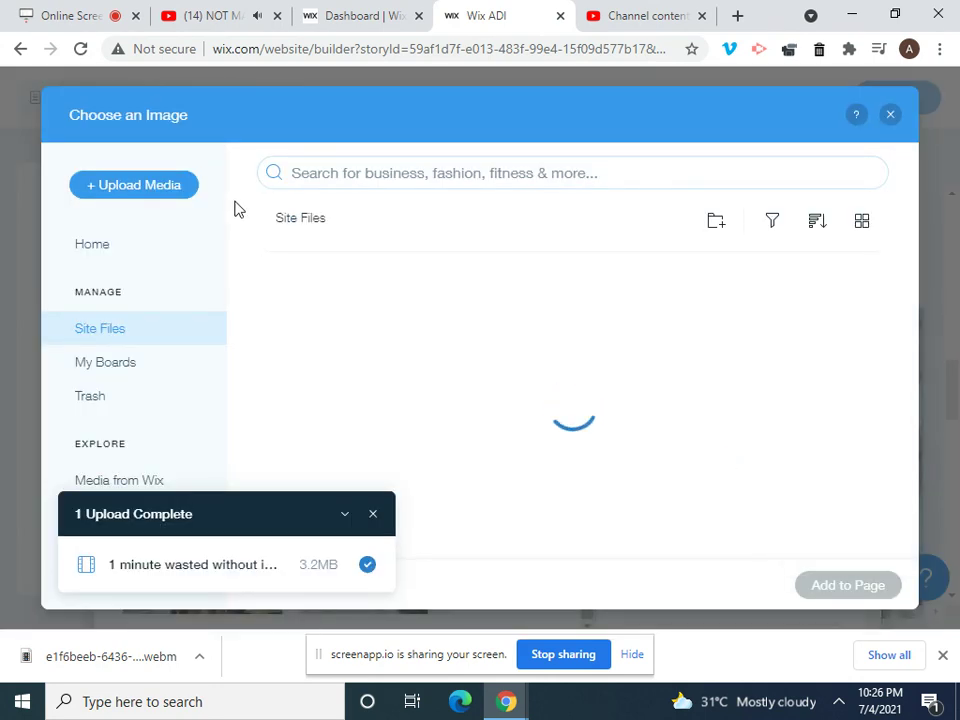
pyautogui.click(184, 192)
pyautogui.click(493, 411)
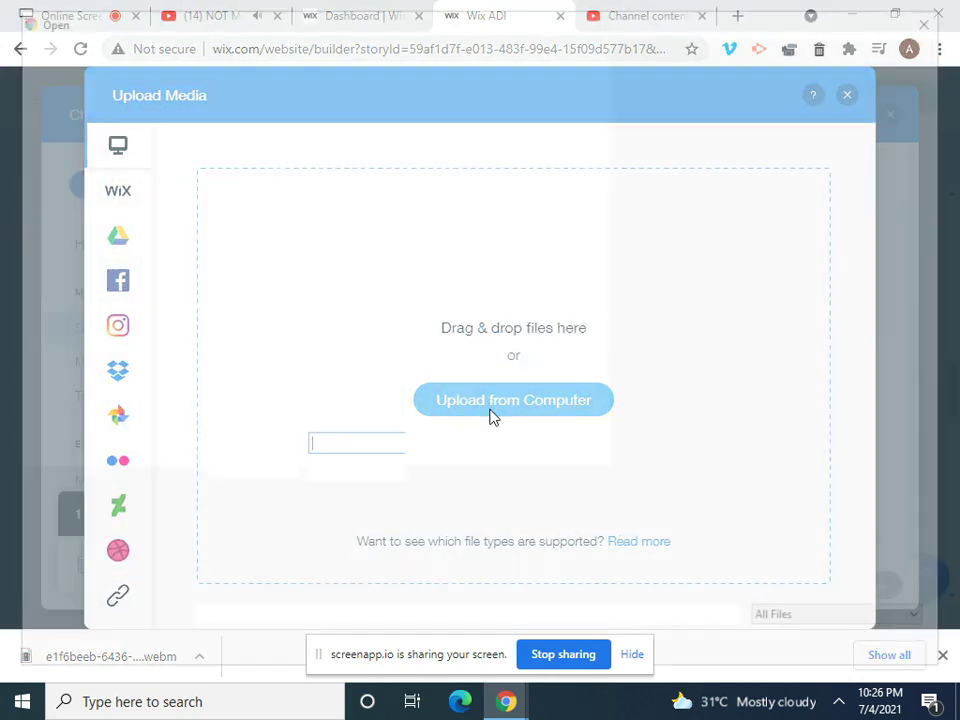
pyautogui.click(258, 545)
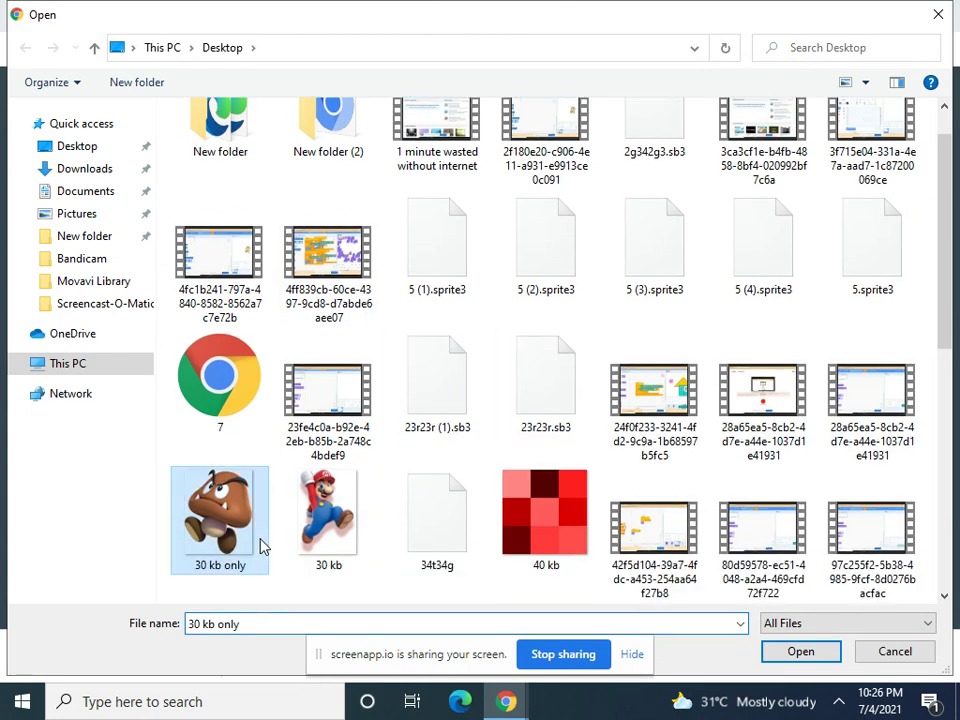
pyautogui.click(800, 652)
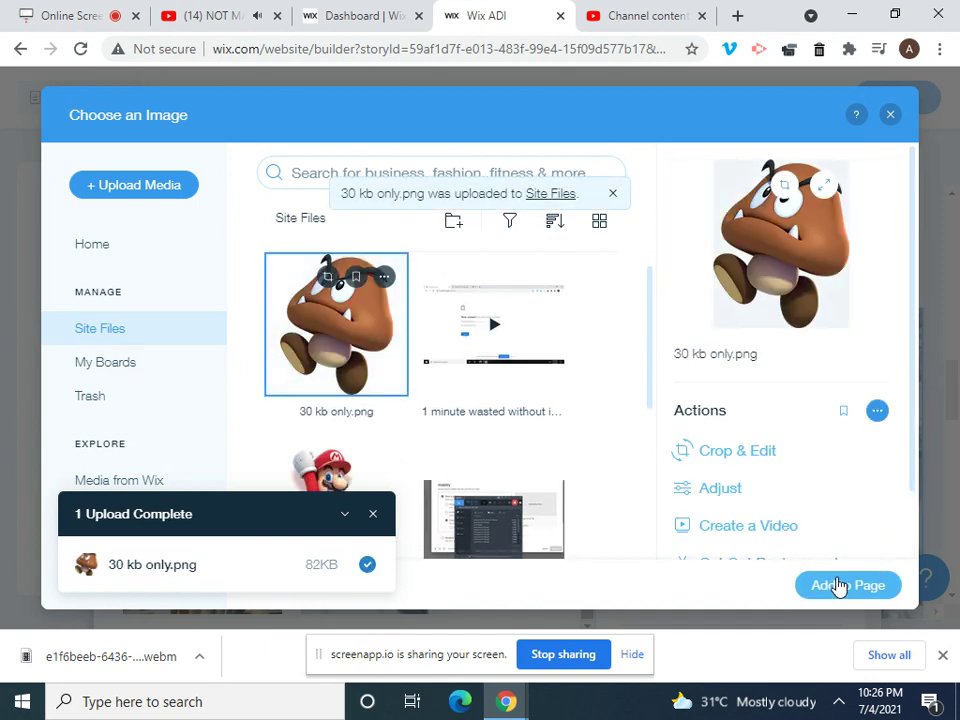
pyautogui.click(838, 585)
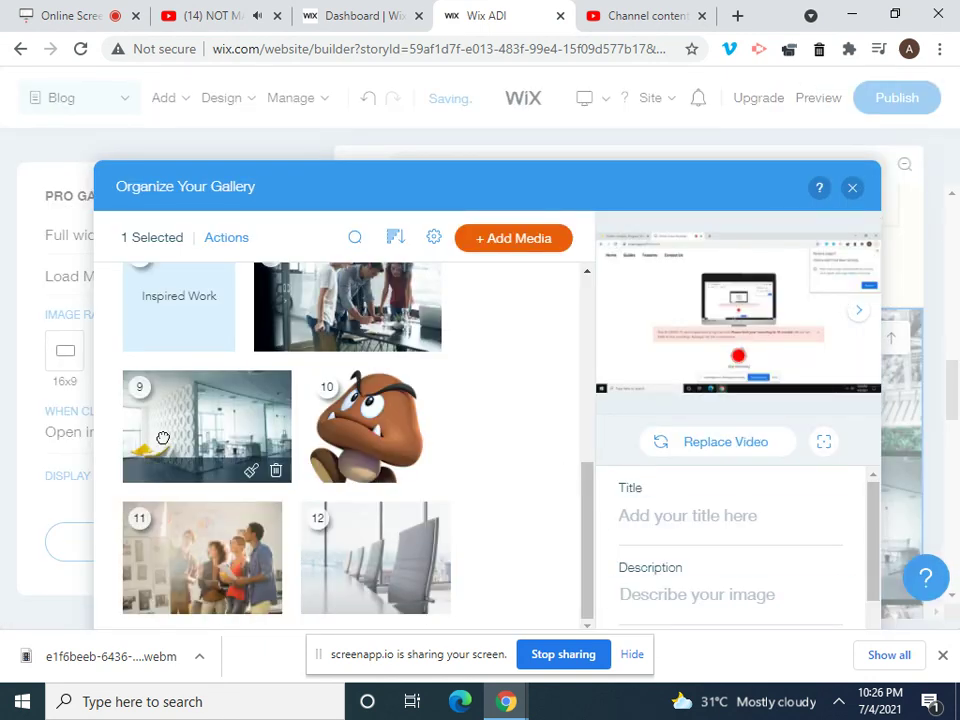
# - Try to replace item 9, the office interior with the yellow chair, with the Multi-MEmu file from the Desktop
pyautogui.click(163, 435)
pyautogui.click(693, 452)
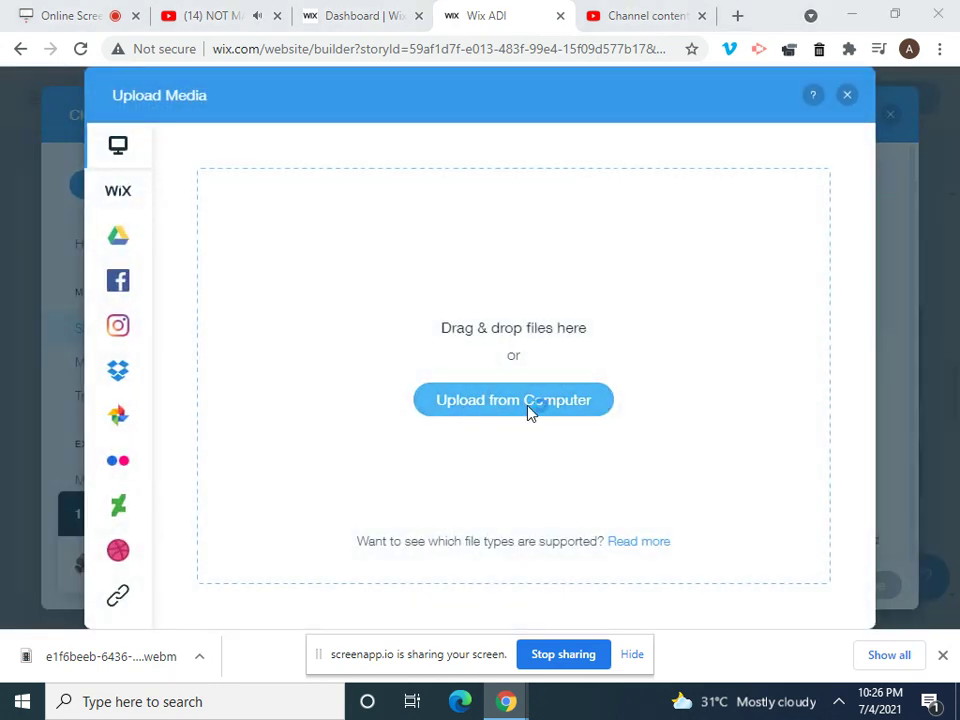
pyautogui.click(529, 405)
pyautogui.moveTo(940, 289); pyautogui.dragTo(949, 546)
pyautogui.click(650, 413)
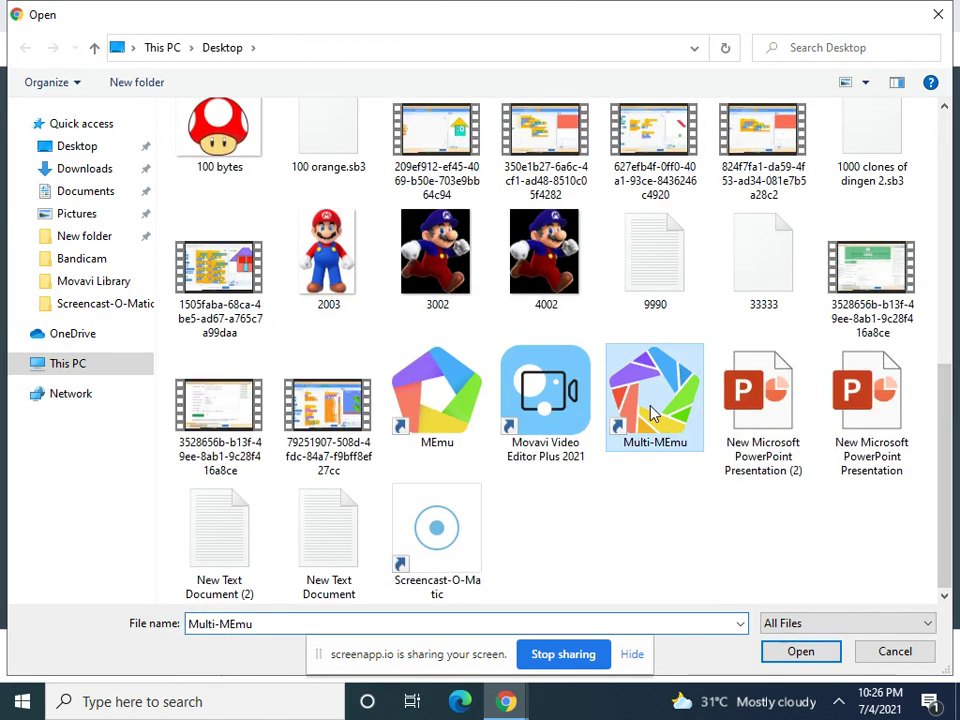
pyautogui.click(814, 652)
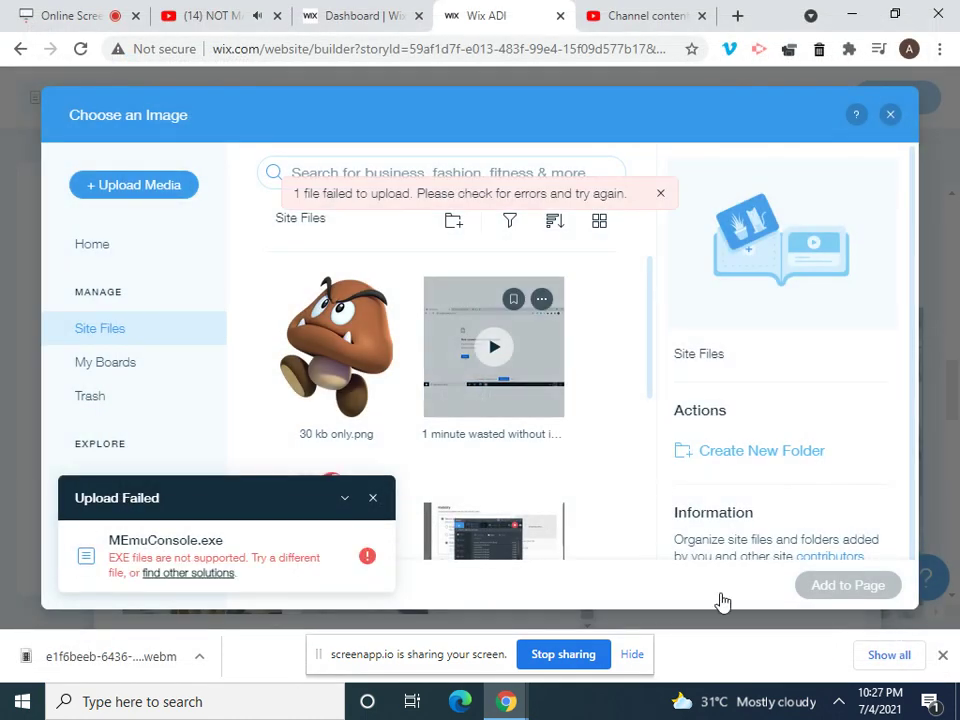
# - Upload the image 22r from the Documents folder and use it as the replacement for gallery item 9
pyautogui.click(154, 190)
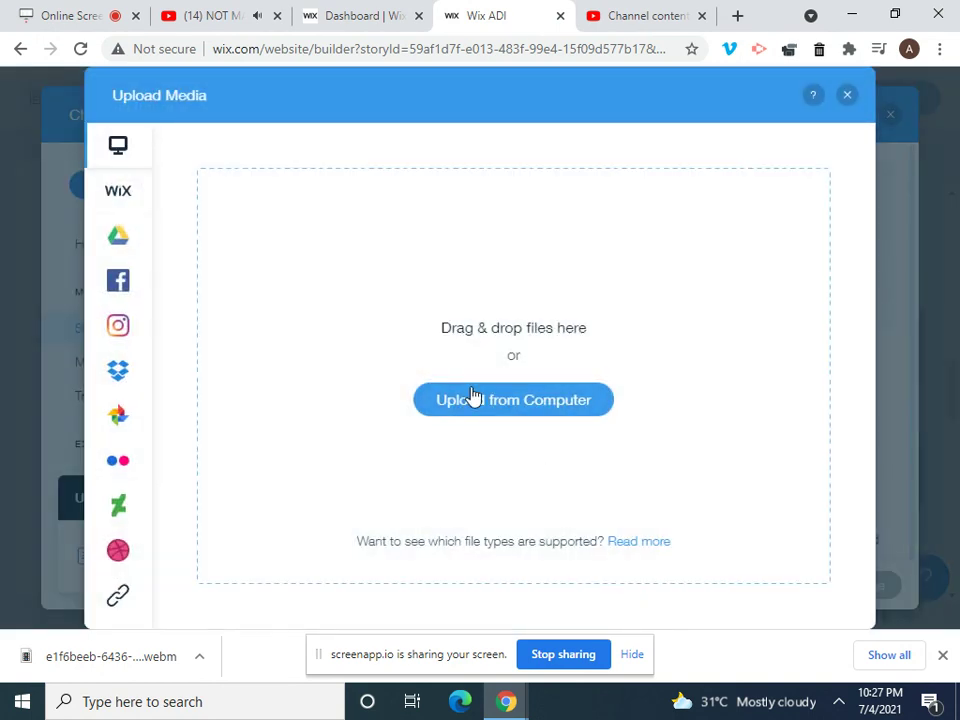
pyautogui.click(503, 401)
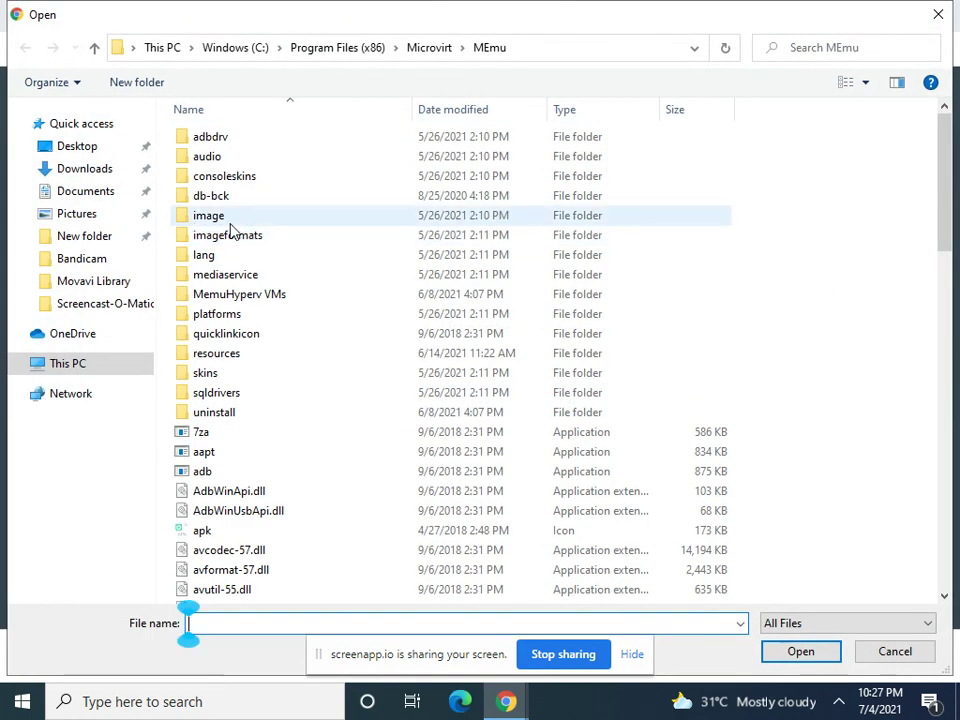
pyautogui.click(85, 195)
pyautogui.click(103, 216)
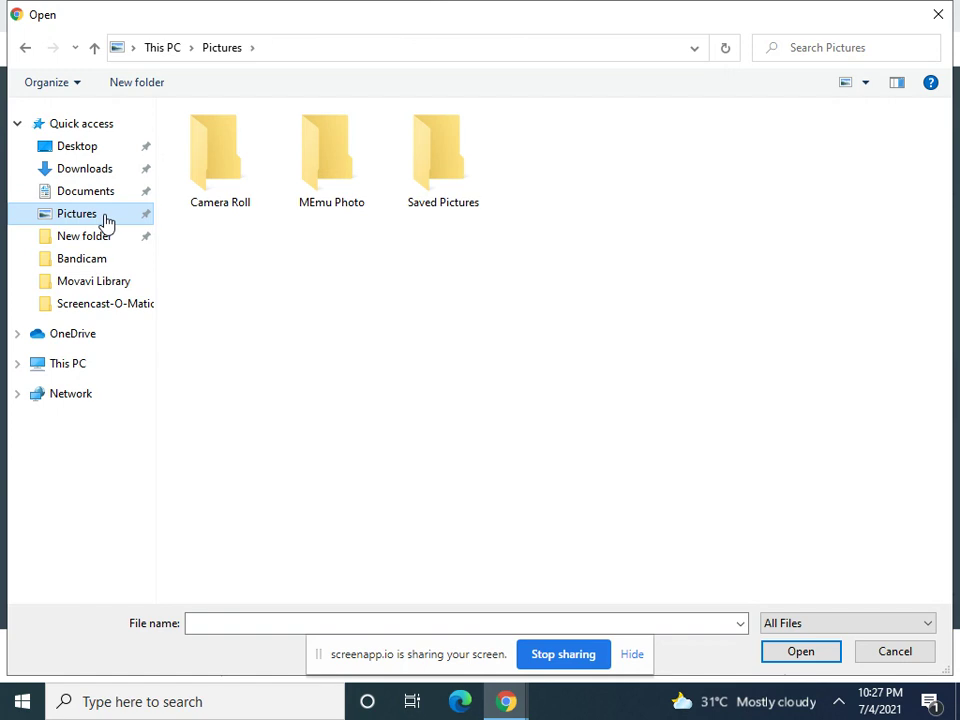
pyautogui.click(88, 193)
pyautogui.click(328, 388)
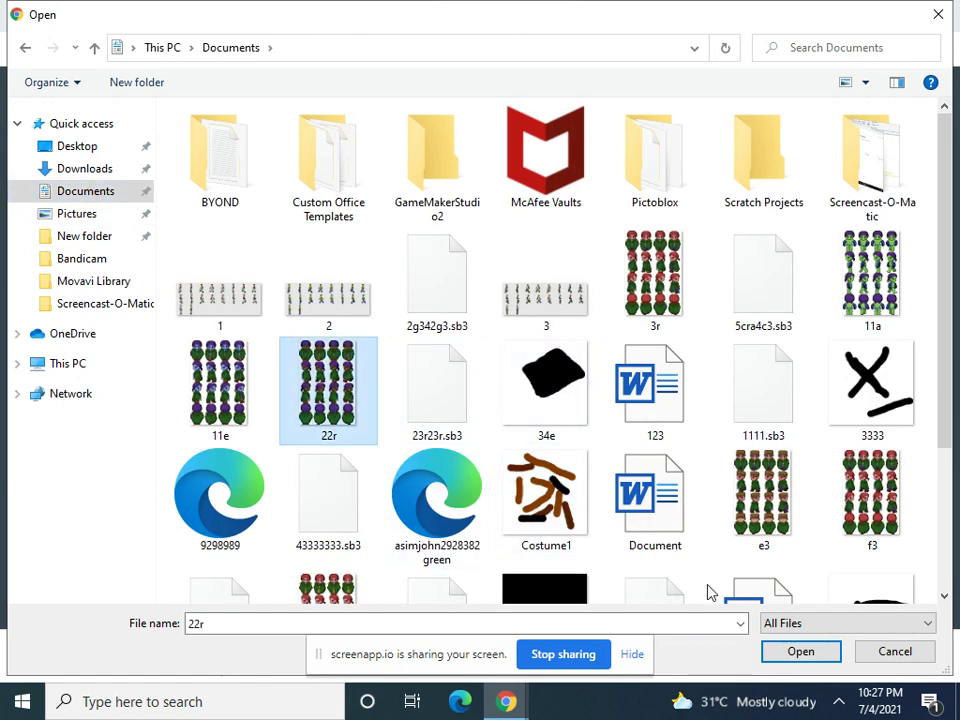
pyautogui.click(800, 655)
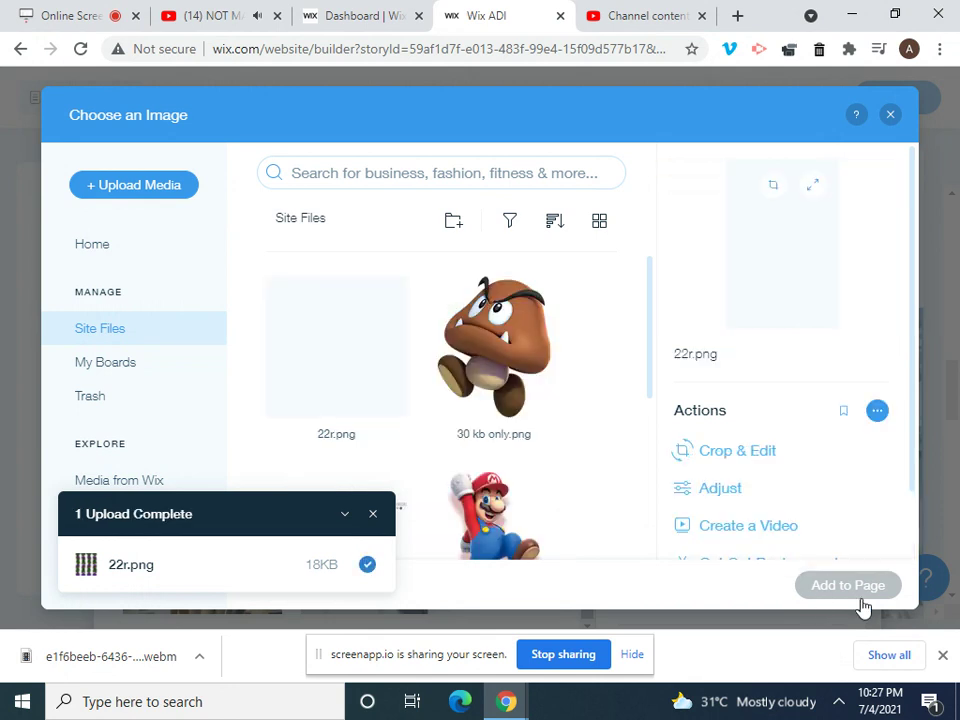
pyautogui.click(888, 585)
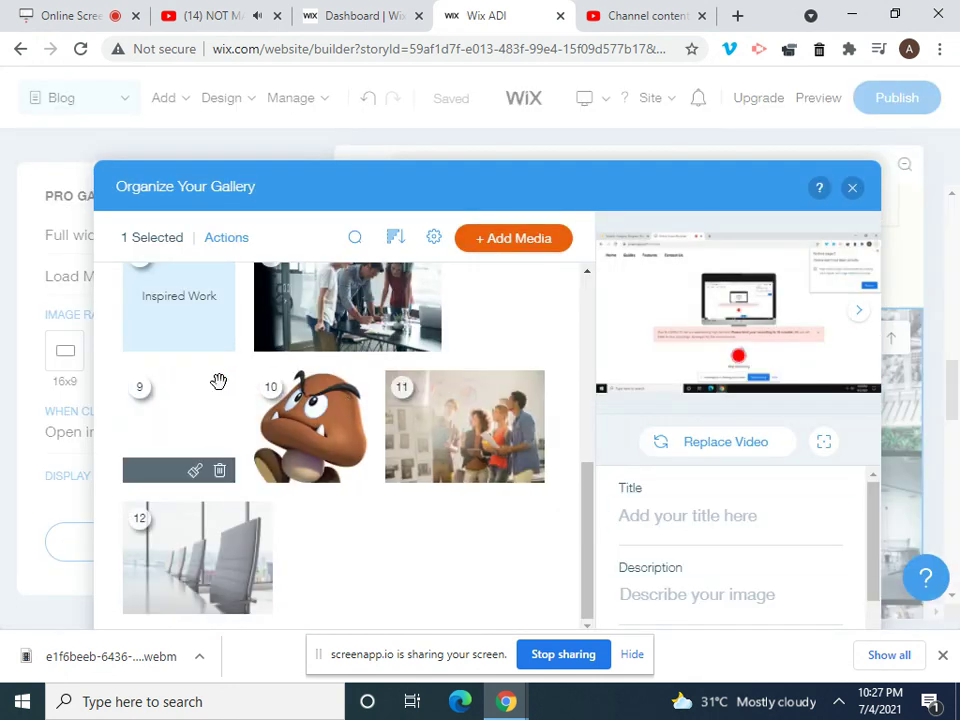
# - Replace item 8, the photo of three people around a table, with the image Costume1 uploaded from Documents
pyautogui.click(381, 345)
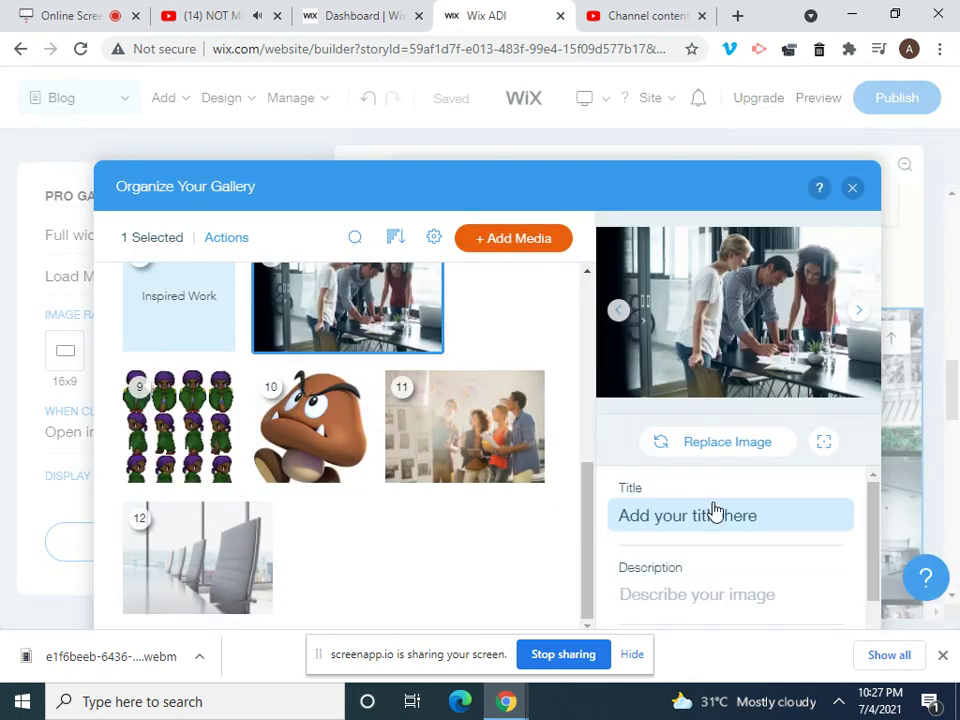
pyautogui.click(666, 451)
pyautogui.click(160, 189)
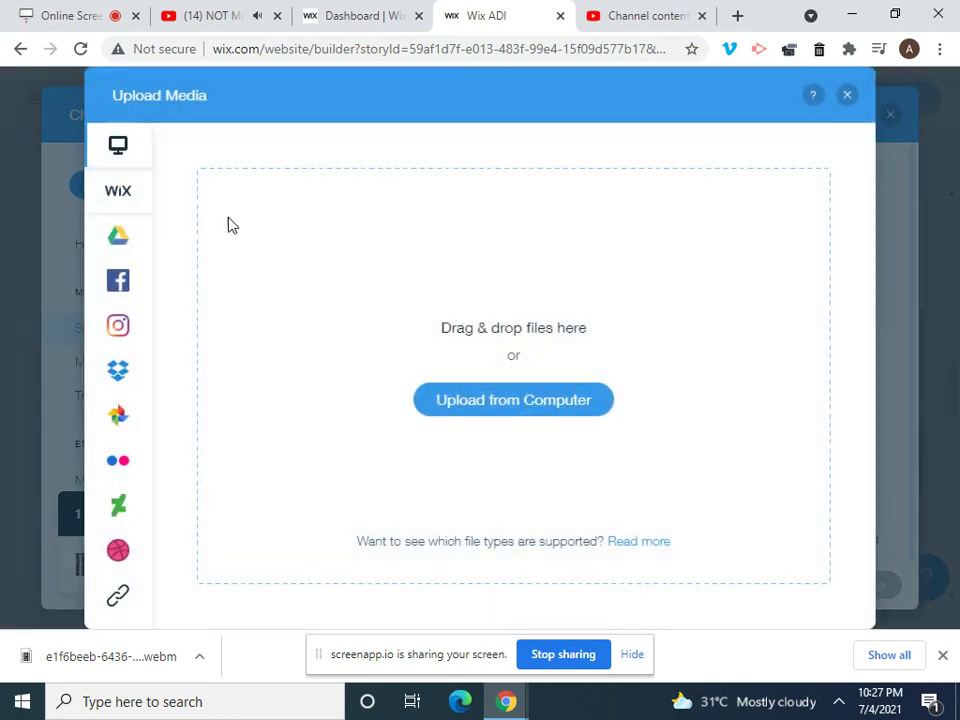
pyautogui.click(848, 97)
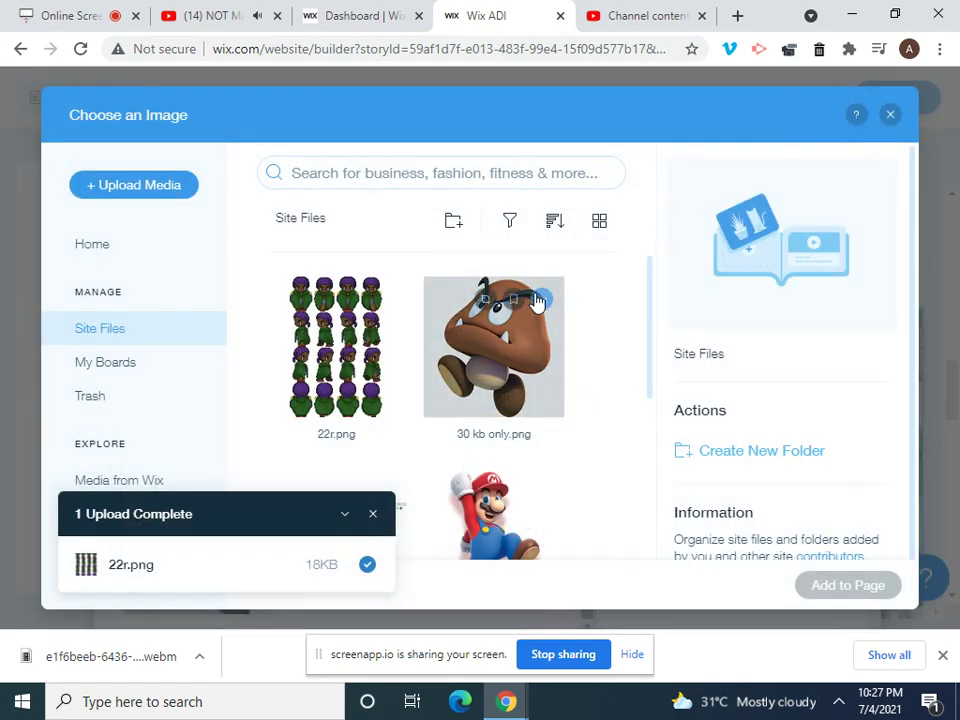
pyautogui.scroll(-3, 648, 305)
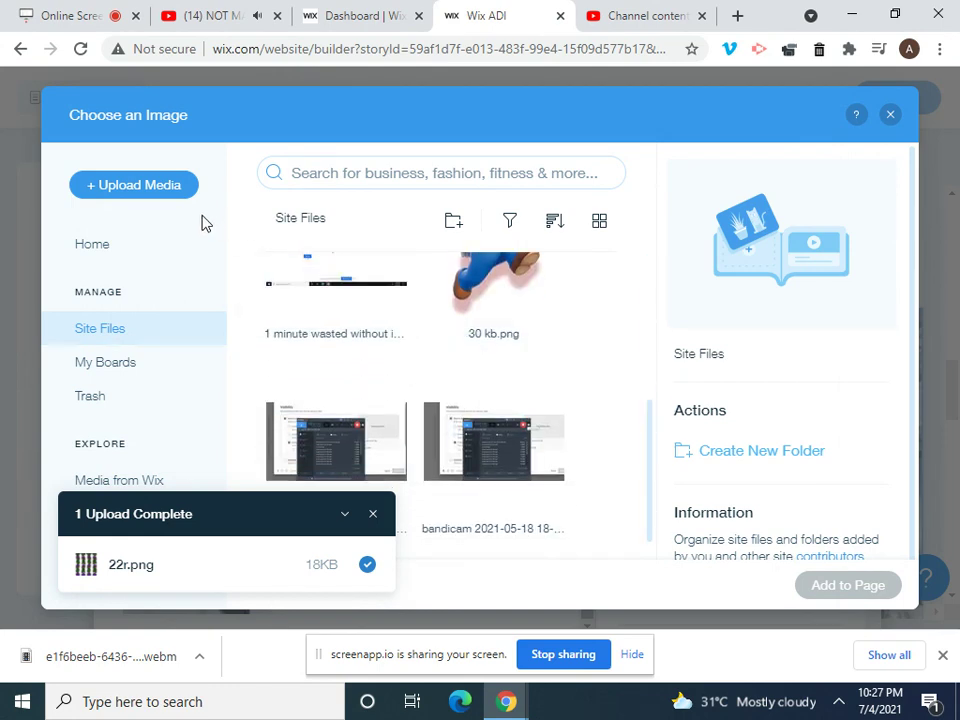
pyautogui.click(160, 186)
pyautogui.click(510, 401)
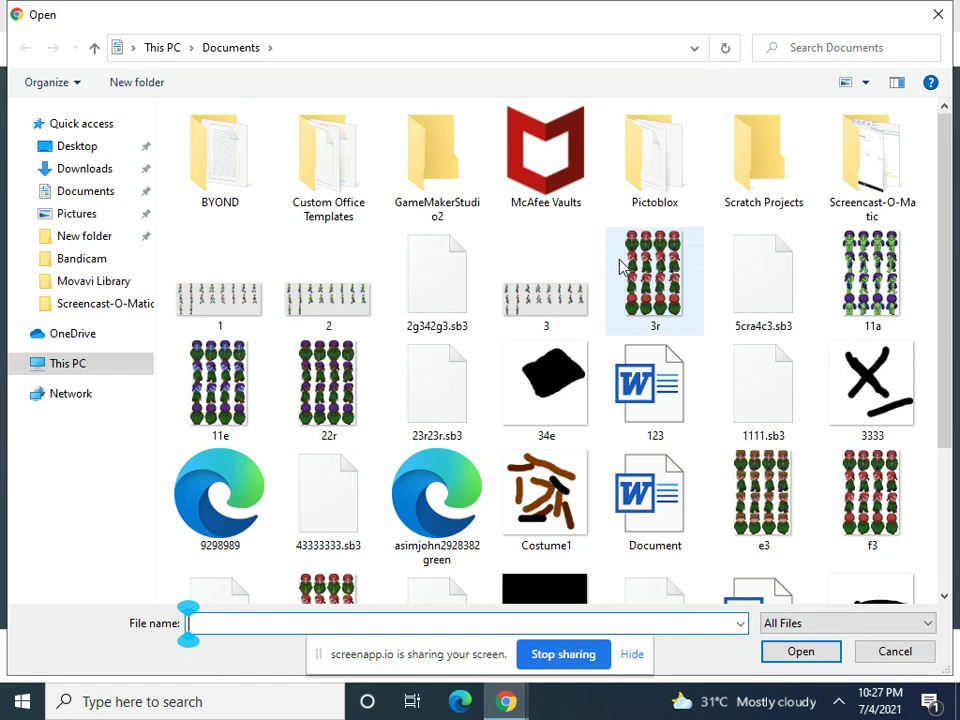
pyautogui.click(545, 500)
pyautogui.click(816, 653)
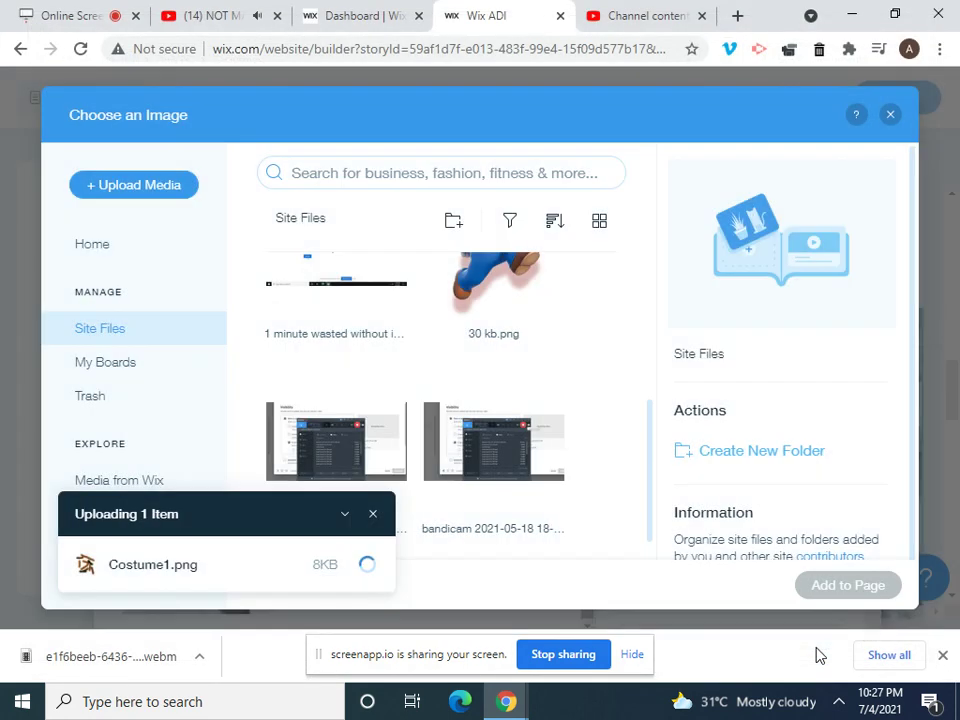
pyautogui.click(855, 595)
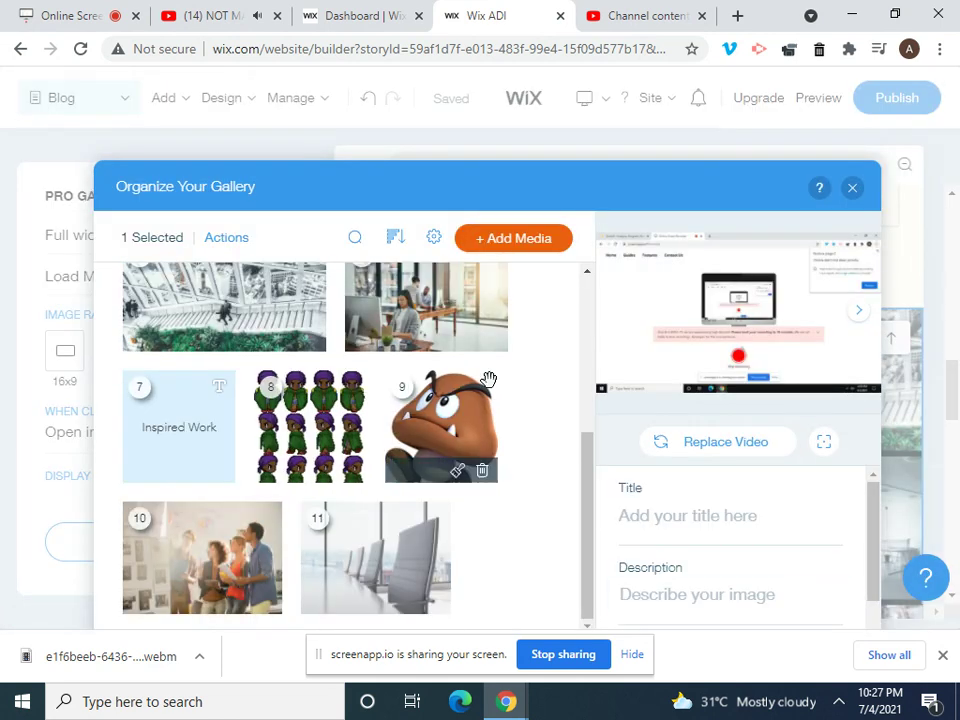
# - Select item 5, the glass atrium photo, and upload the image 11e from Documents as its replacement
pyautogui.scroll(3, 583, 497)
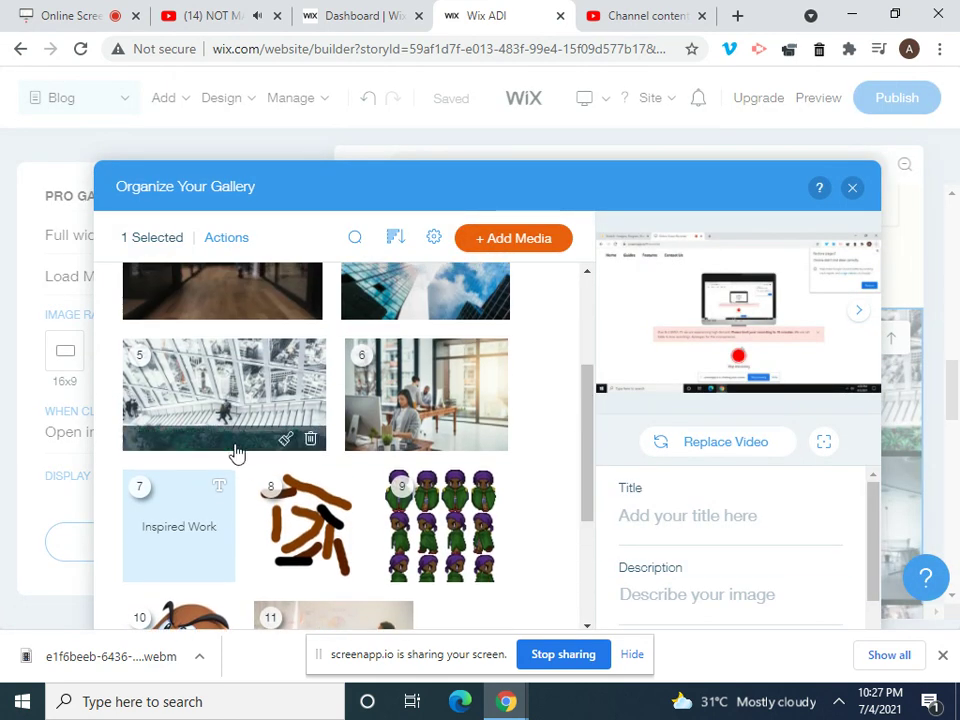
pyautogui.click(242, 369)
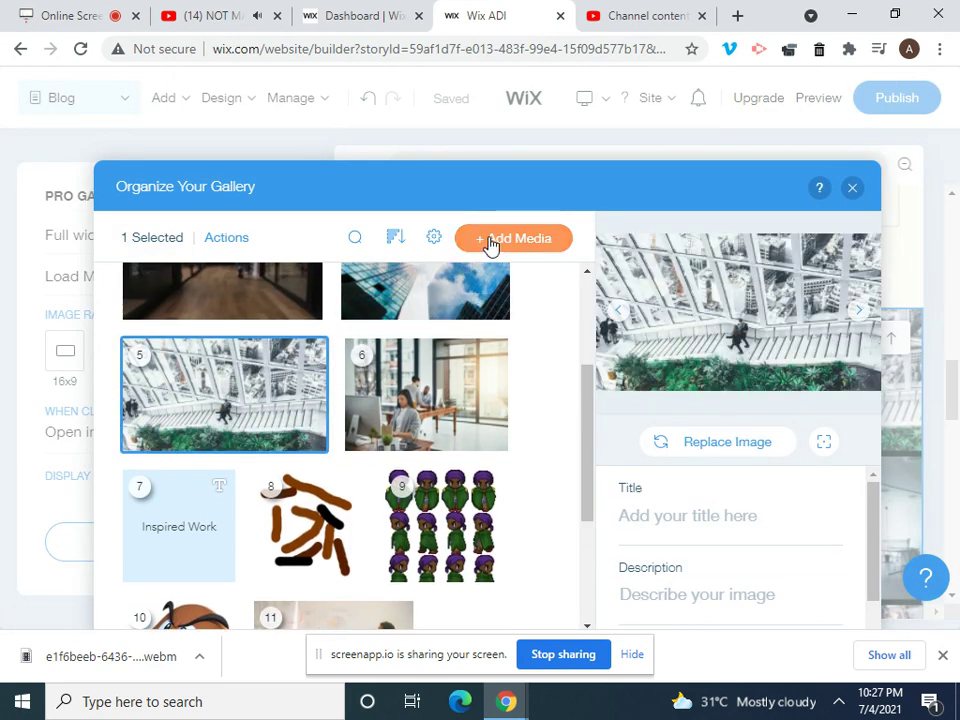
pyautogui.click(745, 443)
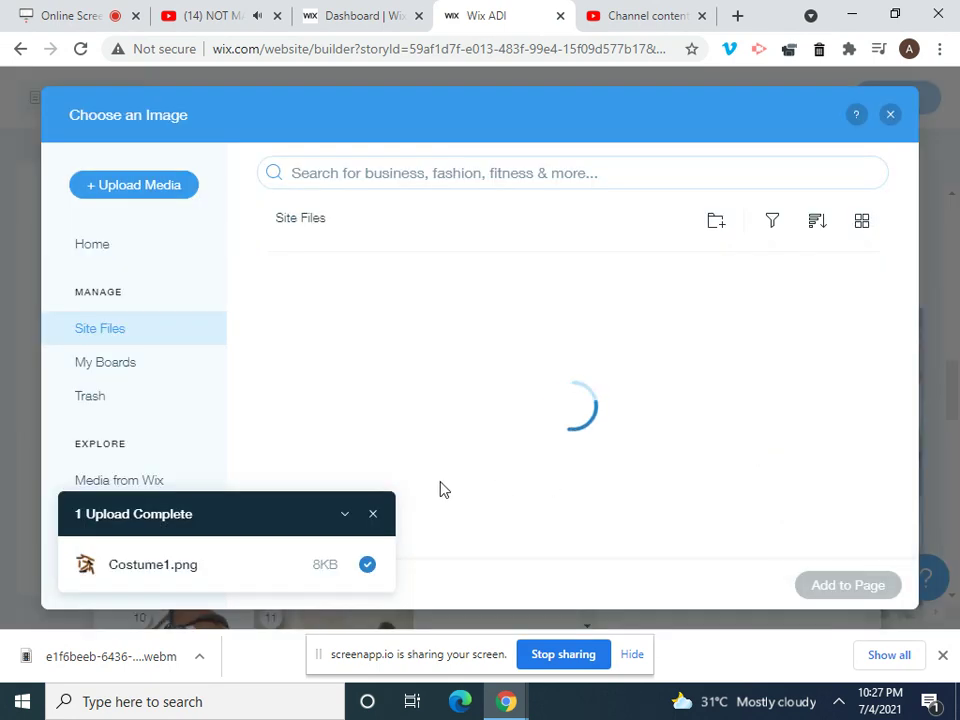
pyautogui.click(172, 182)
pyautogui.click(480, 399)
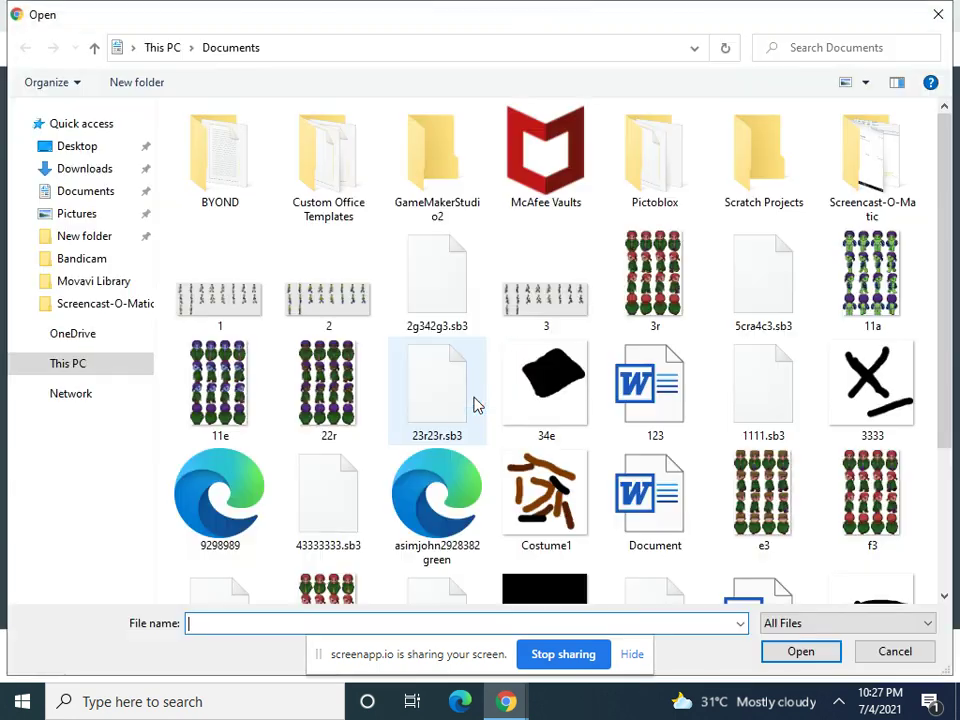
pyautogui.click(302, 405)
pyautogui.press('Left')
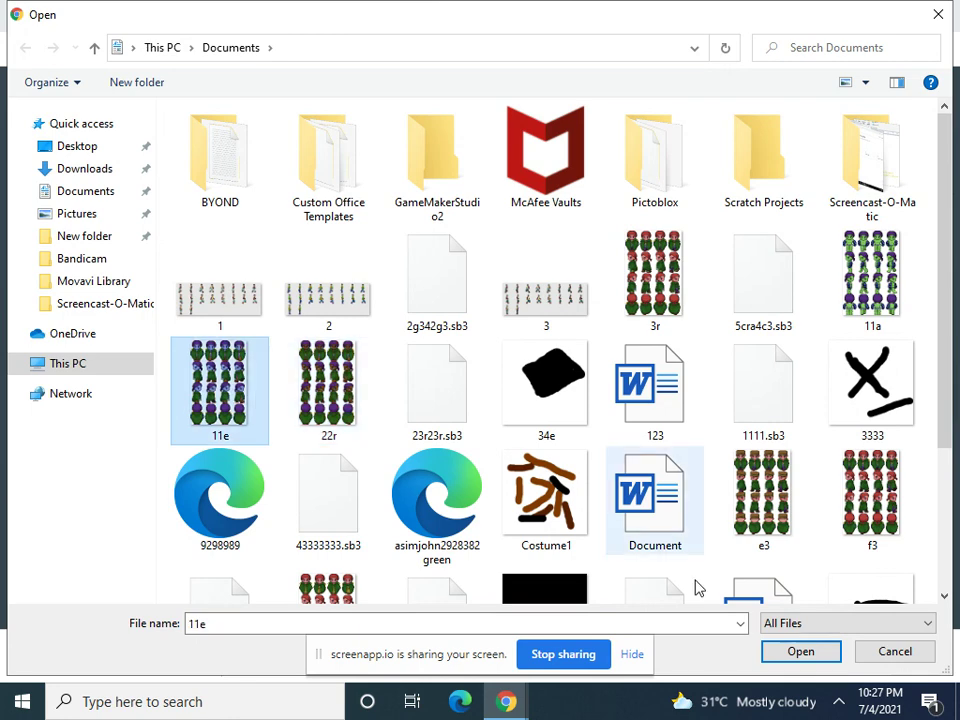
pyautogui.click(797, 652)
pyautogui.click(108, 10)
pyautogui.click(689, 306)
pyautogui.click(497, 10)
pyautogui.click(673, 10)
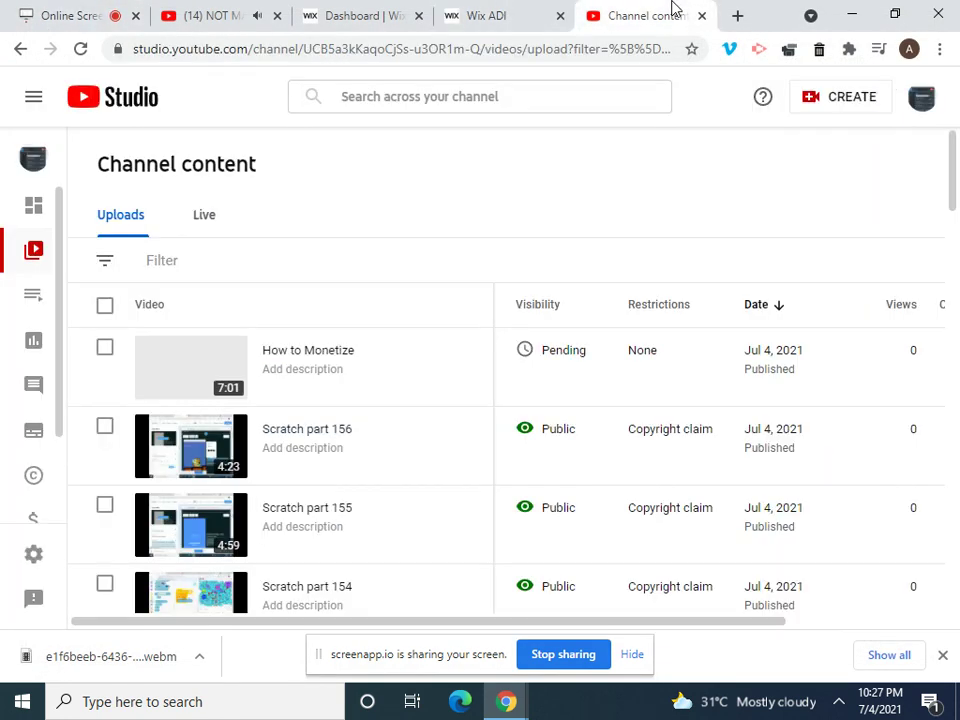
# - Return to the Wix editor and add the uploaded 11e image to the page in place of gallery item 5
pyautogui.click(518, 12)
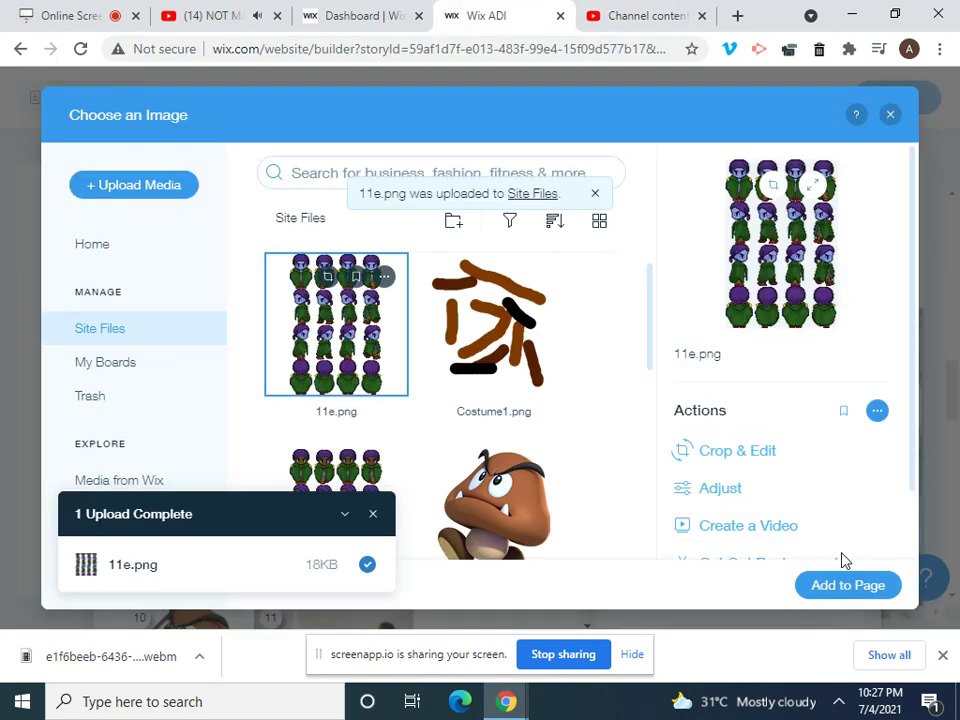
pyautogui.click(866, 596)
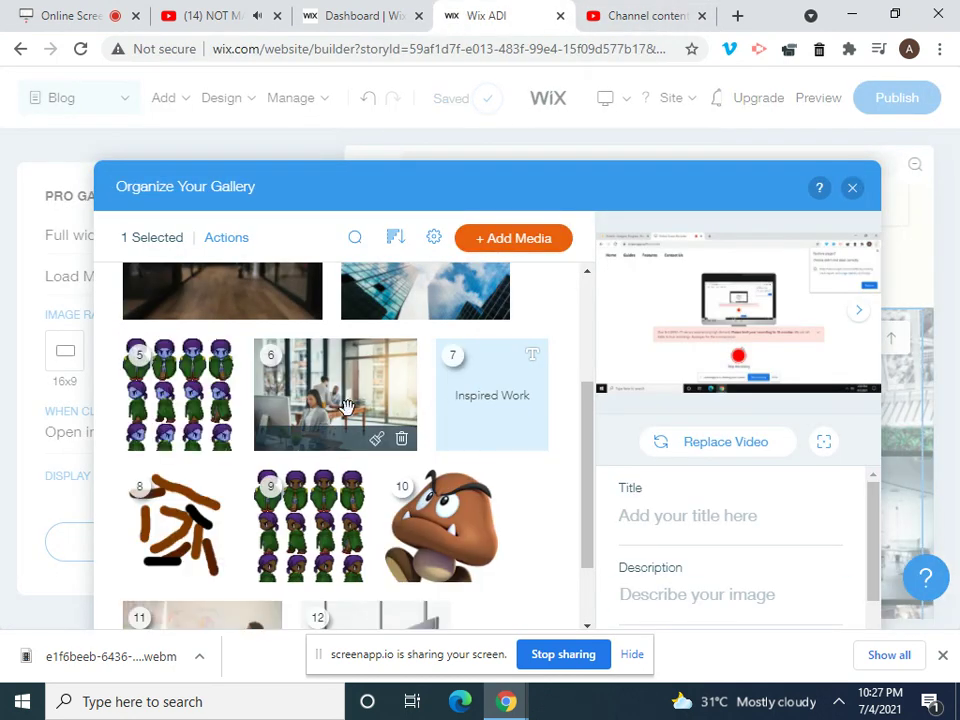
# - Replace gallery item 6, the photo of people in an office, with the image 11a uploaded from Documents
pyautogui.click(343, 403)
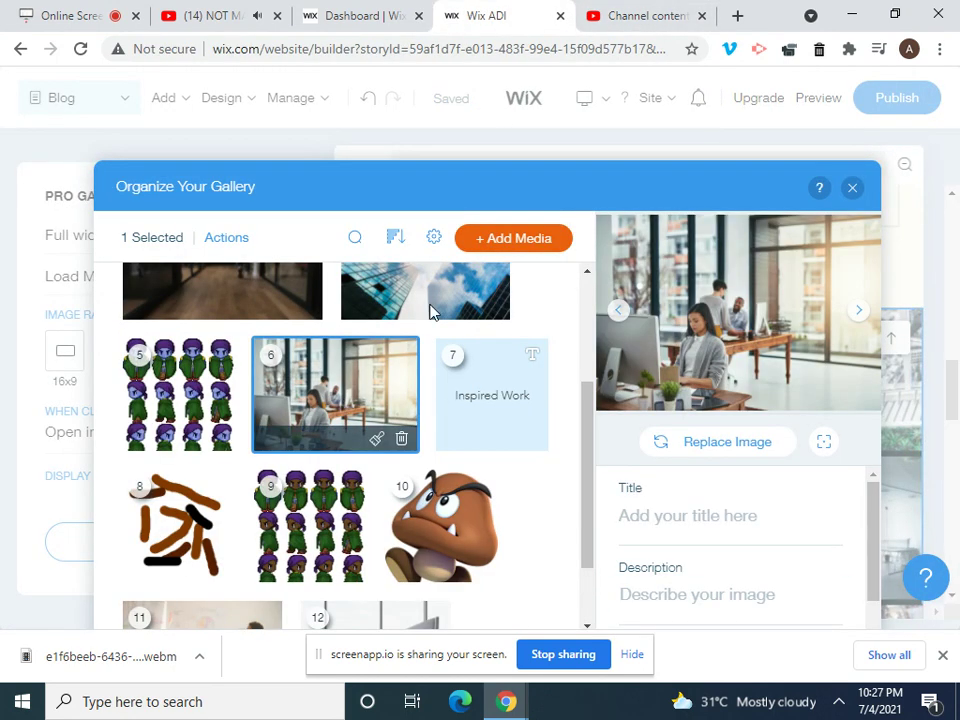
pyautogui.click(697, 443)
pyautogui.click(122, 187)
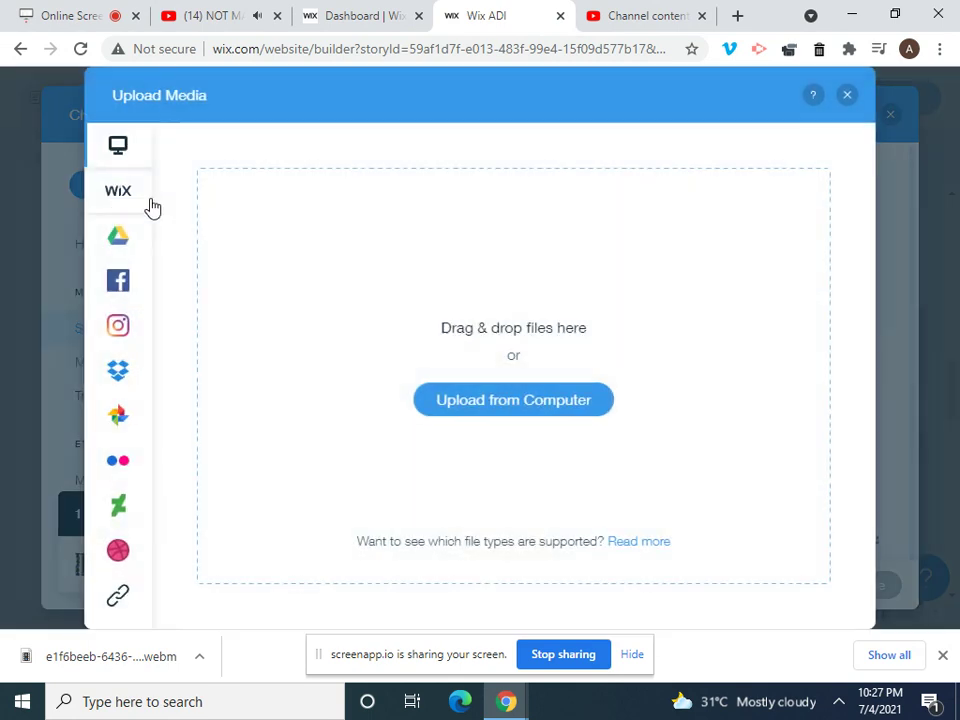
pyautogui.click(536, 410)
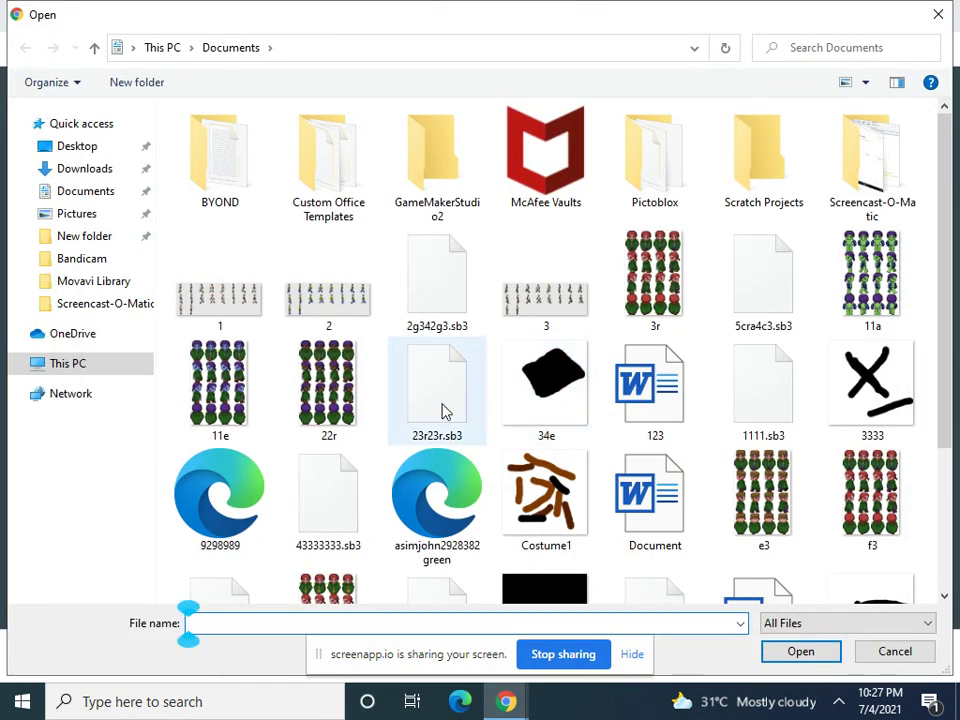
pyautogui.click(870, 275)
pyautogui.click(800, 651)
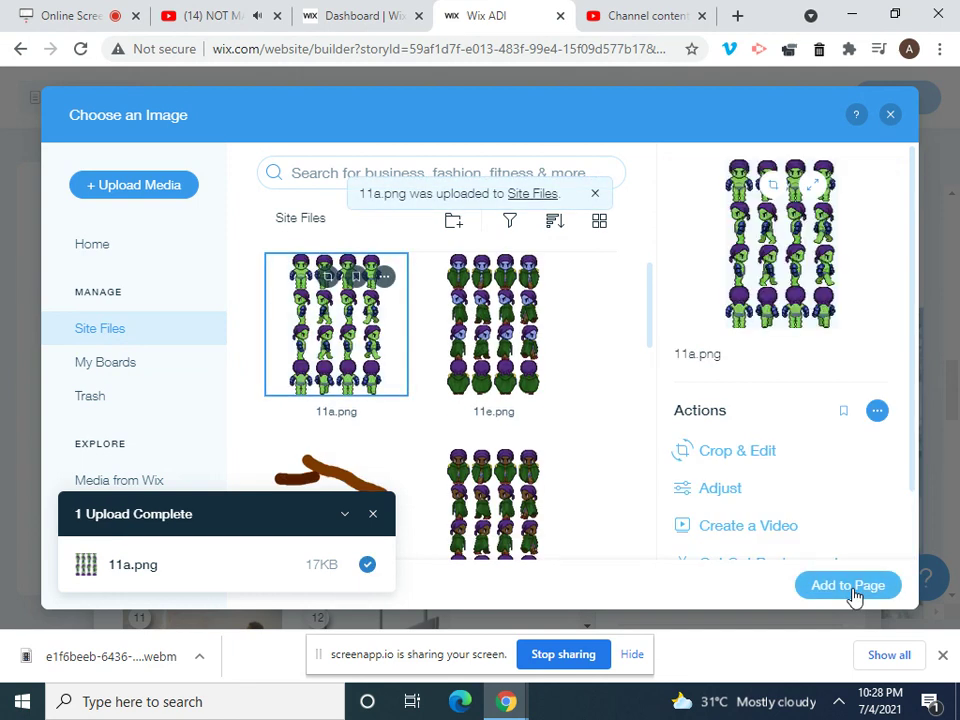
pyautogui.click(853, 594)
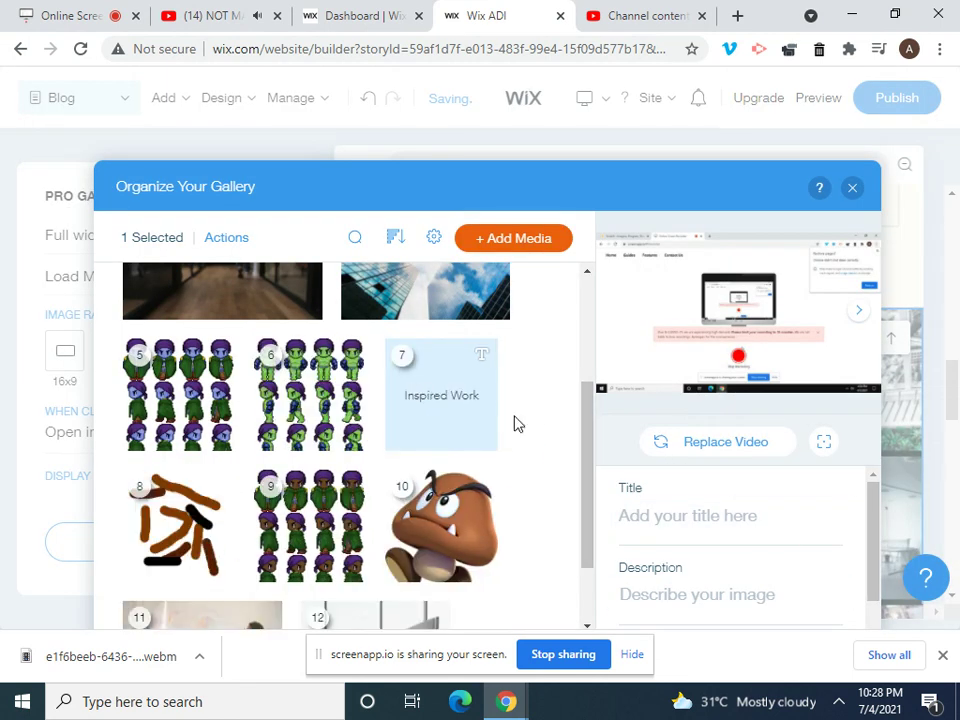
# - Select gallery item 4, the glass skyscraper photo, and upload the image 34e from Documents as its replacement
pyautogui.click(446, 392)
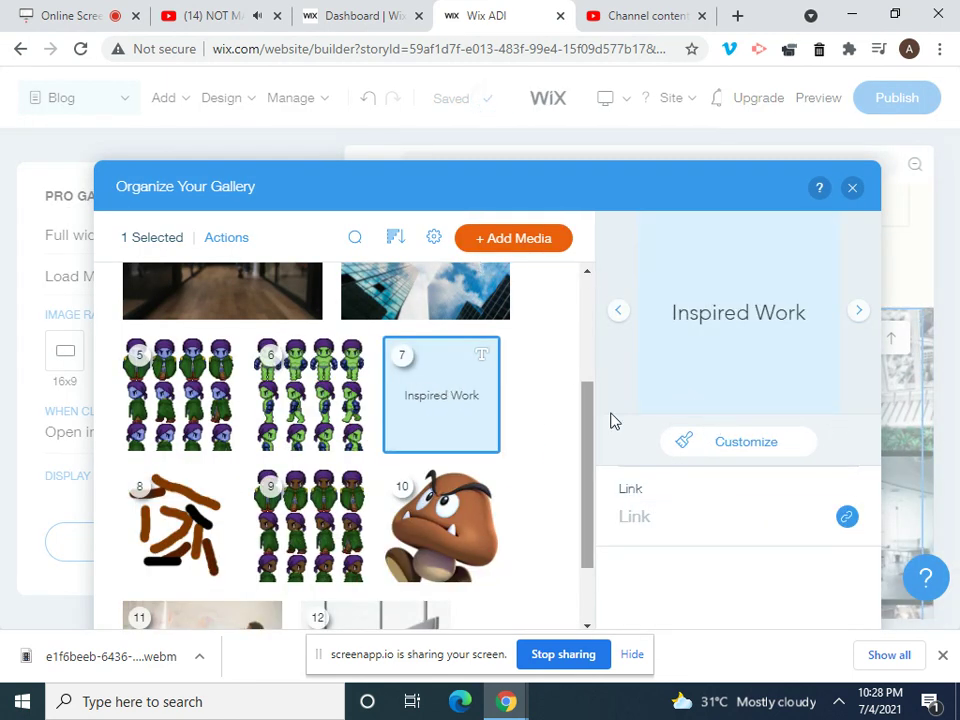
pyautogui.moveTo(587, 444); pyautogui.dragTo(589, 375)
pyautogui.click(430, 420)
pyautogui.click(760, 446)
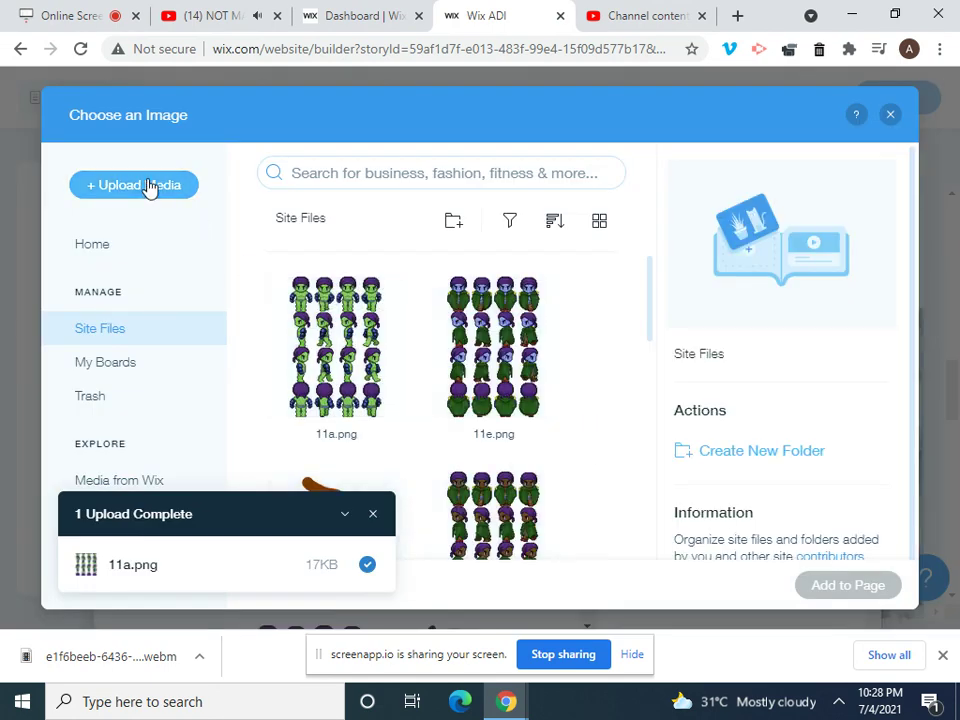
pyautogui.click(152, 186)
pyautogui.click(495, 397)
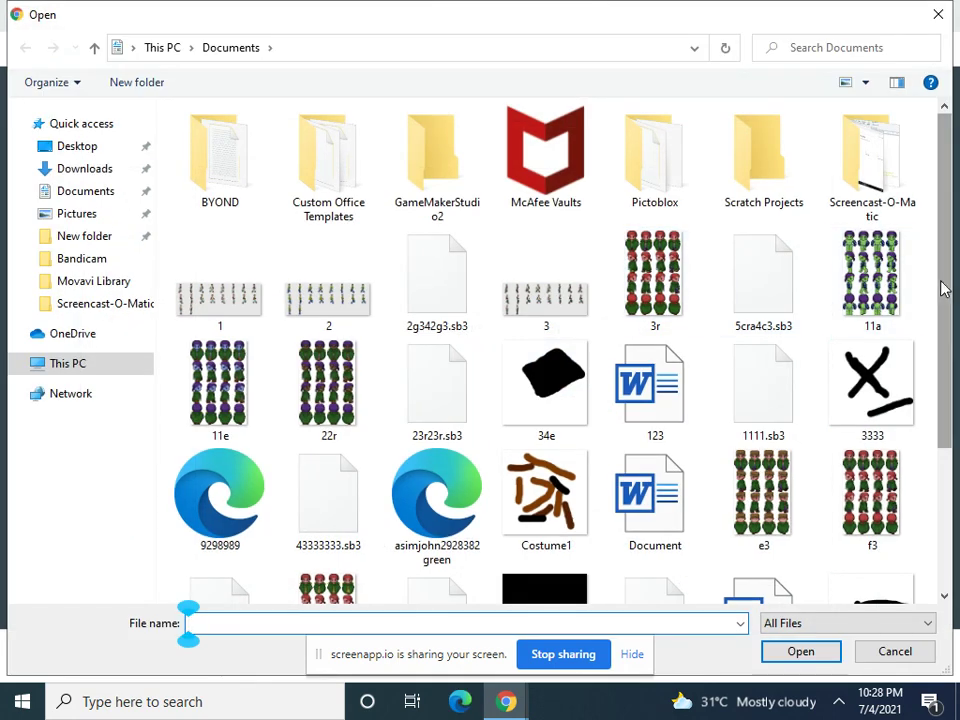
pyautogui.click(546, 385)
pyautogui.click(801, 652)
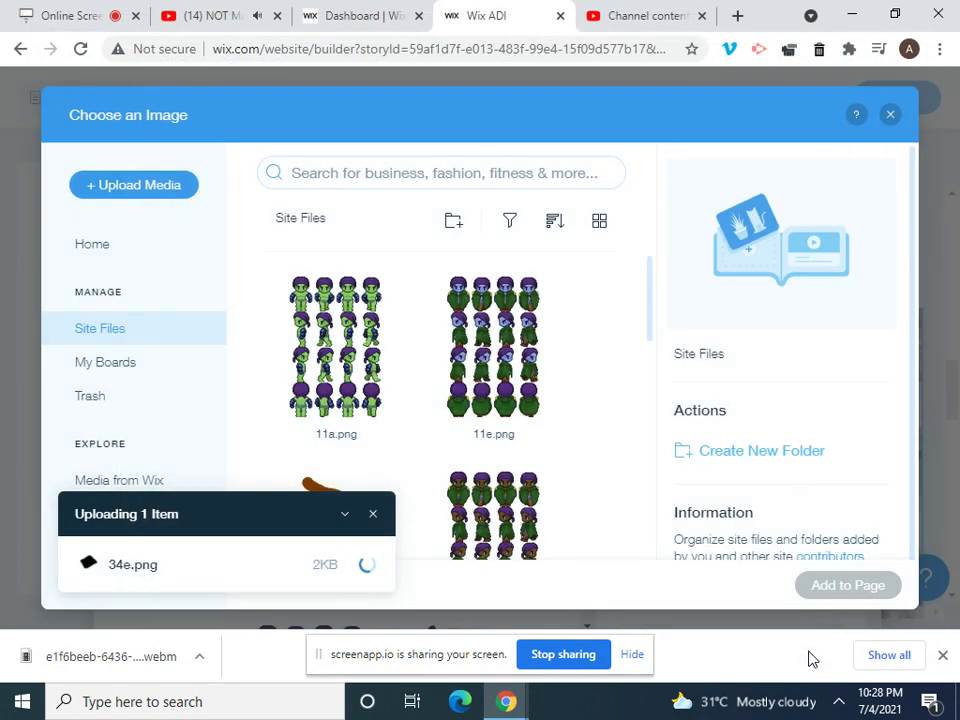
# - Check the screen recorder, return to the Wix editor and add the uploaded 34e image in place of gallery item 4
pyautogui.click(103, 10)
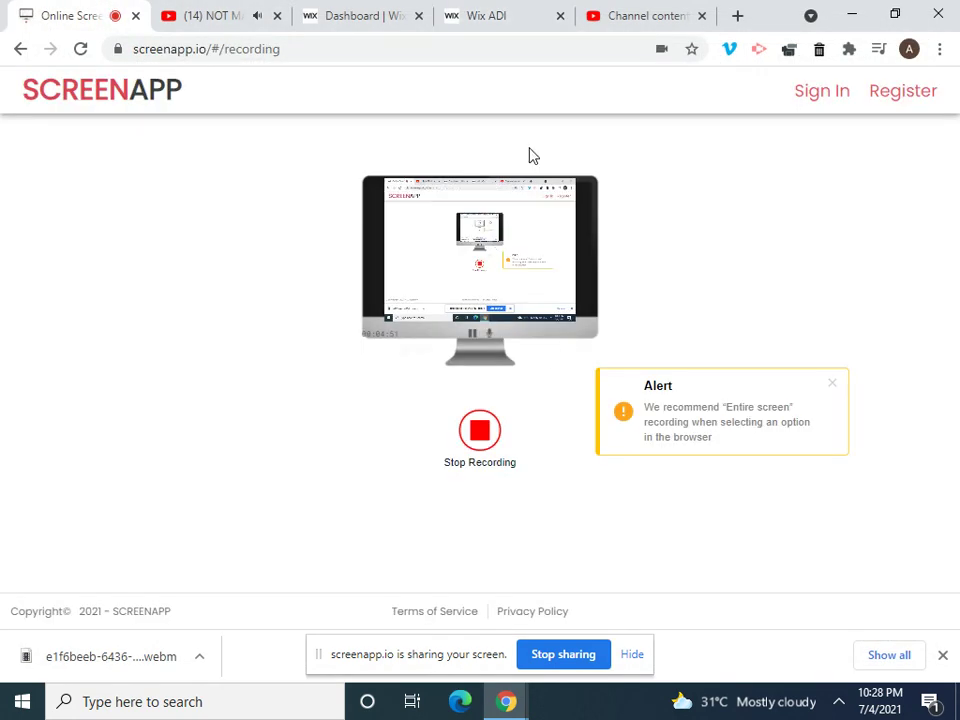
pyautogui.click(500, 12)
pyautogui.click(606, 10)
pyautogui.click(515, 10)
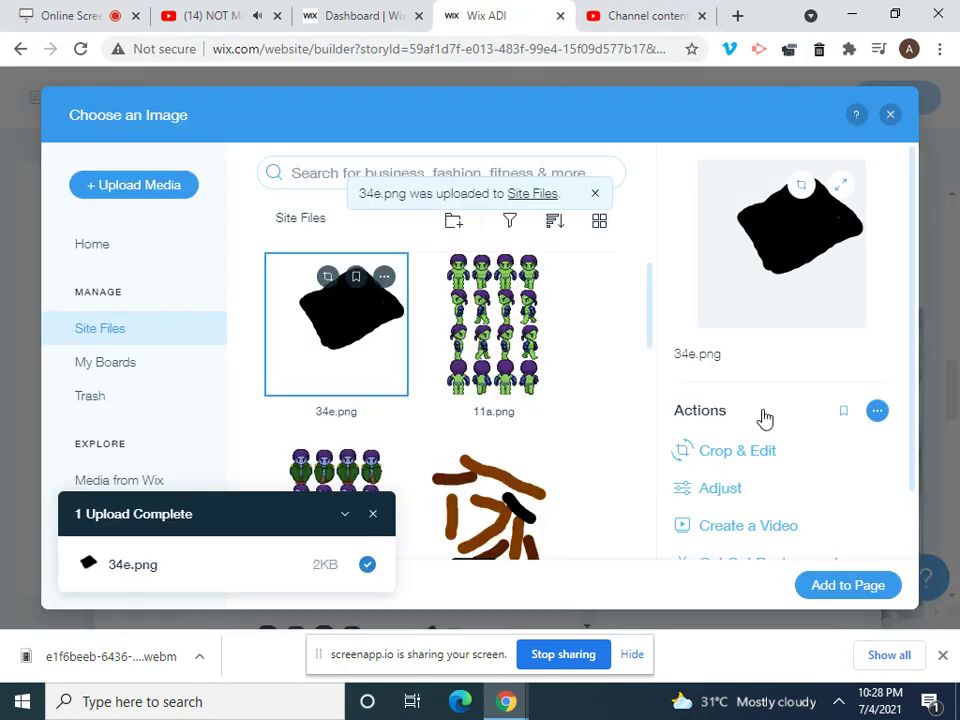
pyautogui.click(820, 583)
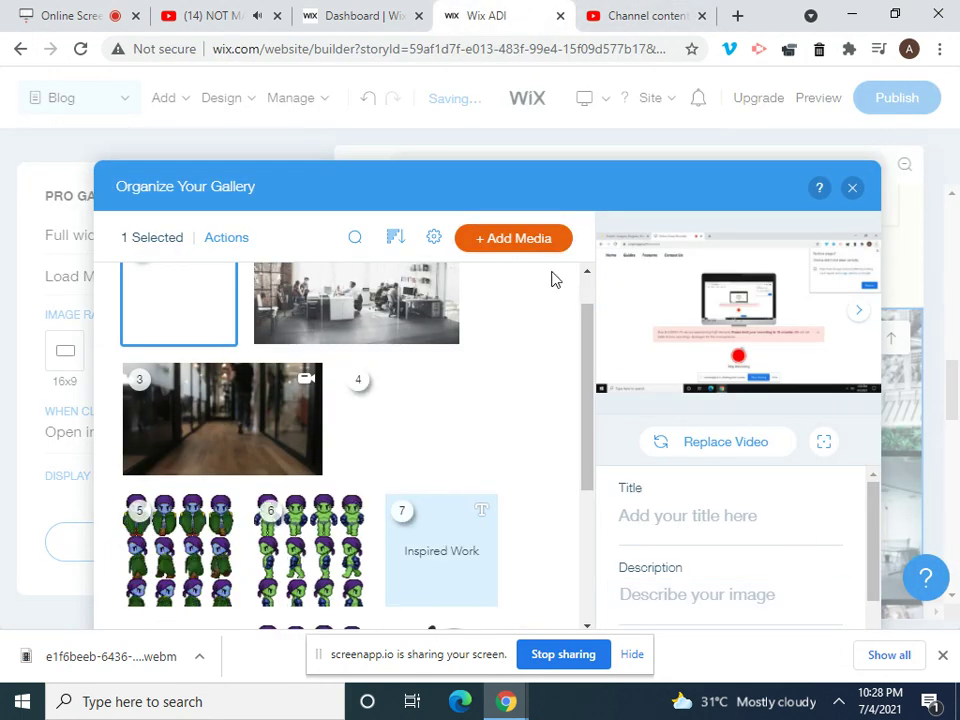